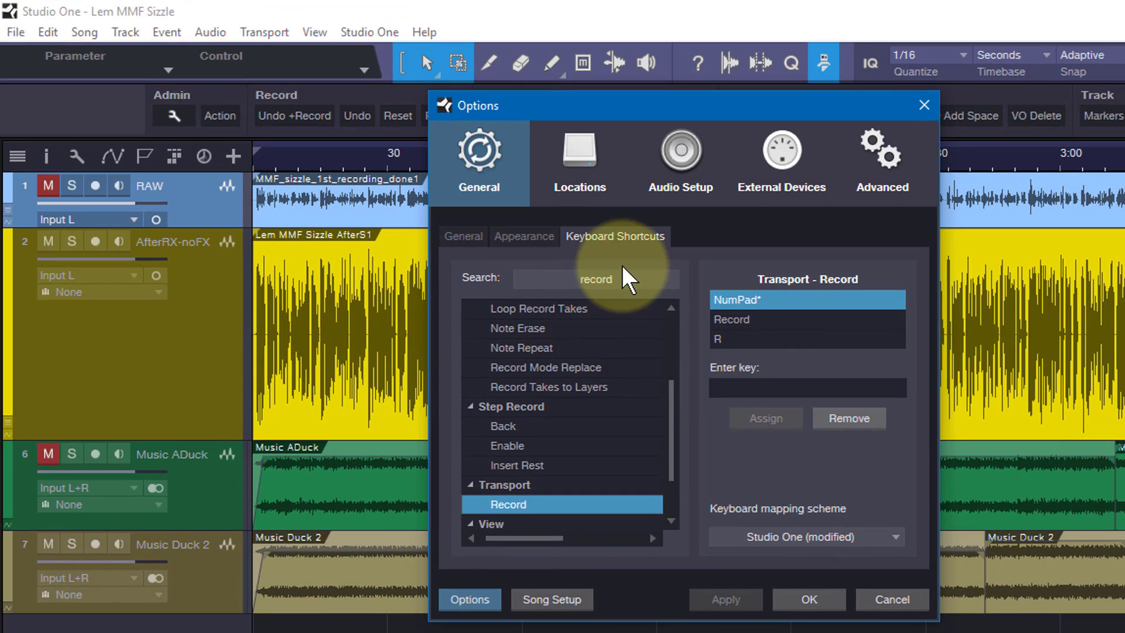
# Close Options, open Studio One > Keyboard Shortcuts, cancel it, then reopen Keyboard Shortcuts.
pyautogui.click(892, 601)
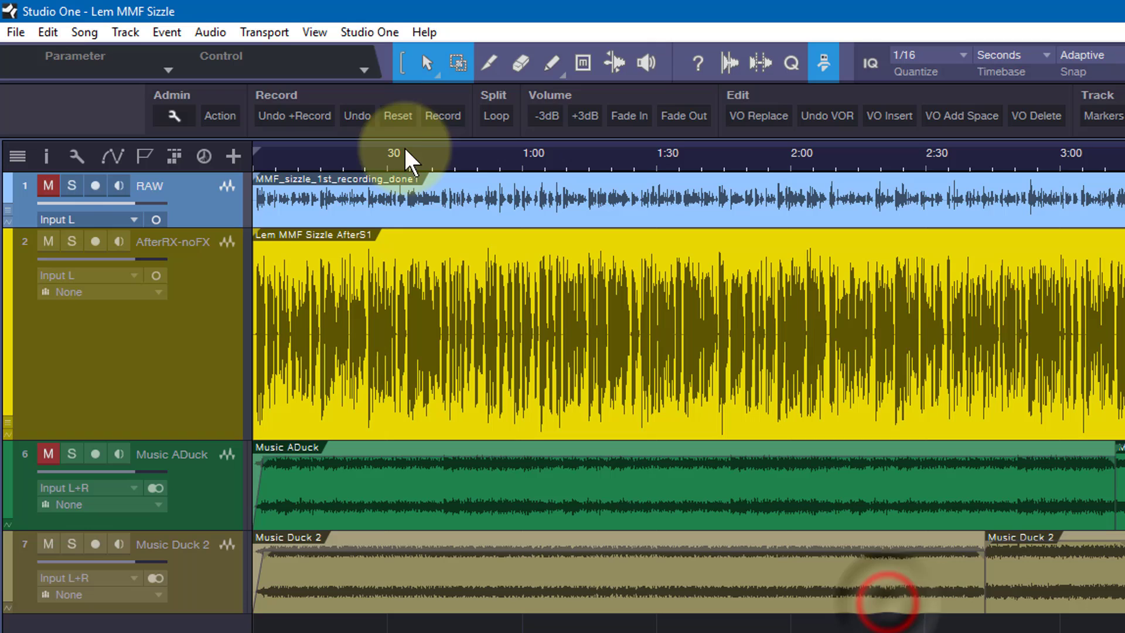
pyautogui.click(359, 35)
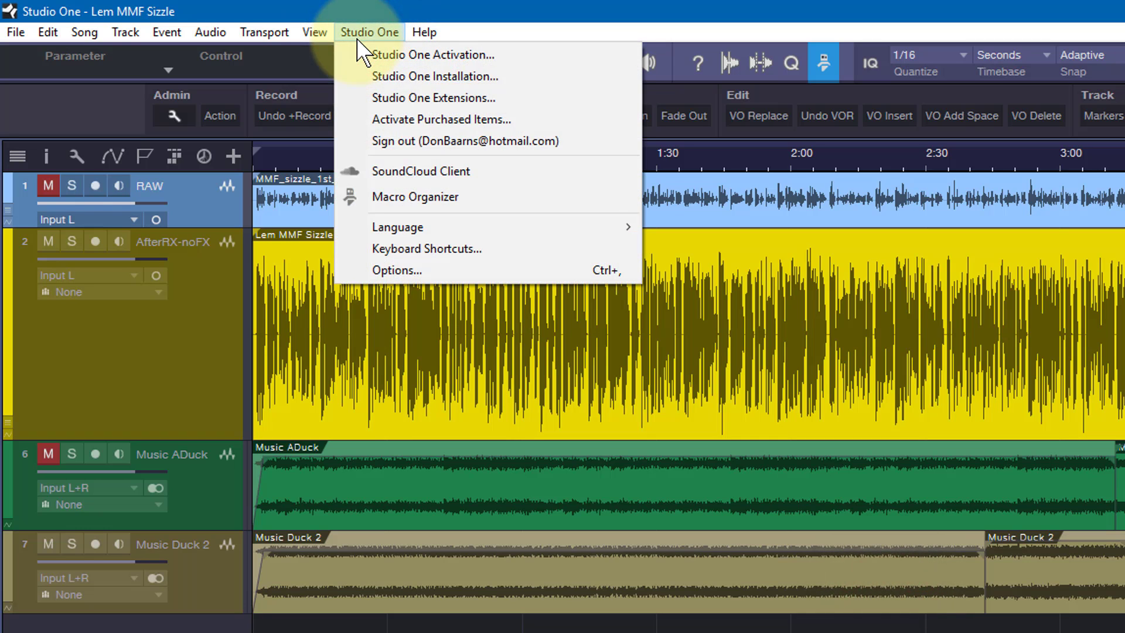
pyautogui.click(421, 249)
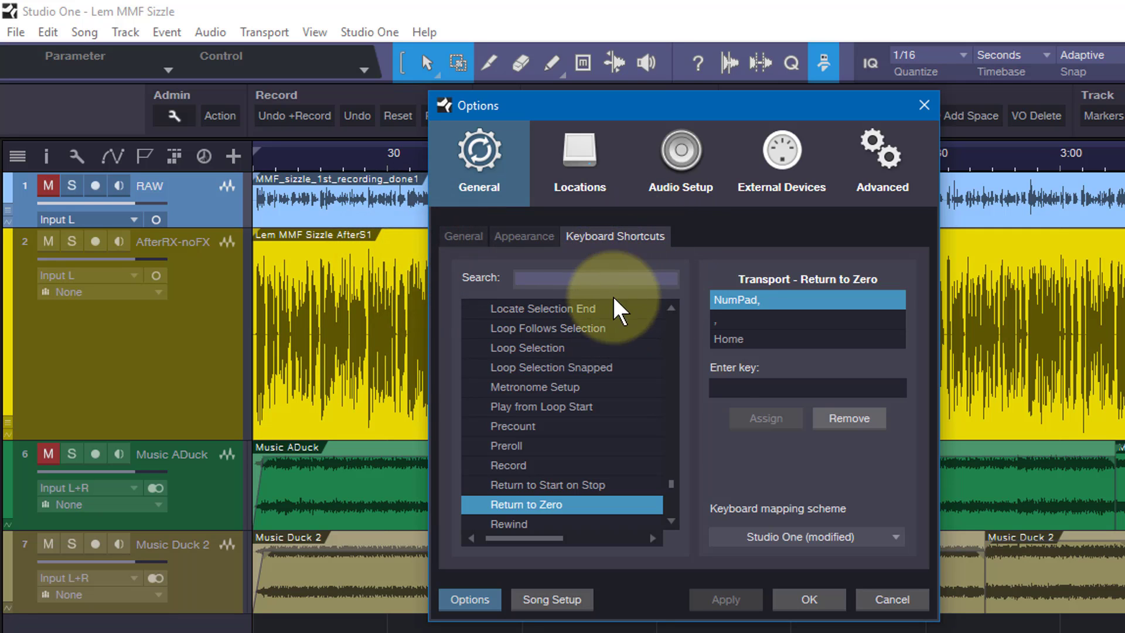
pyautogui.click(879, 598)
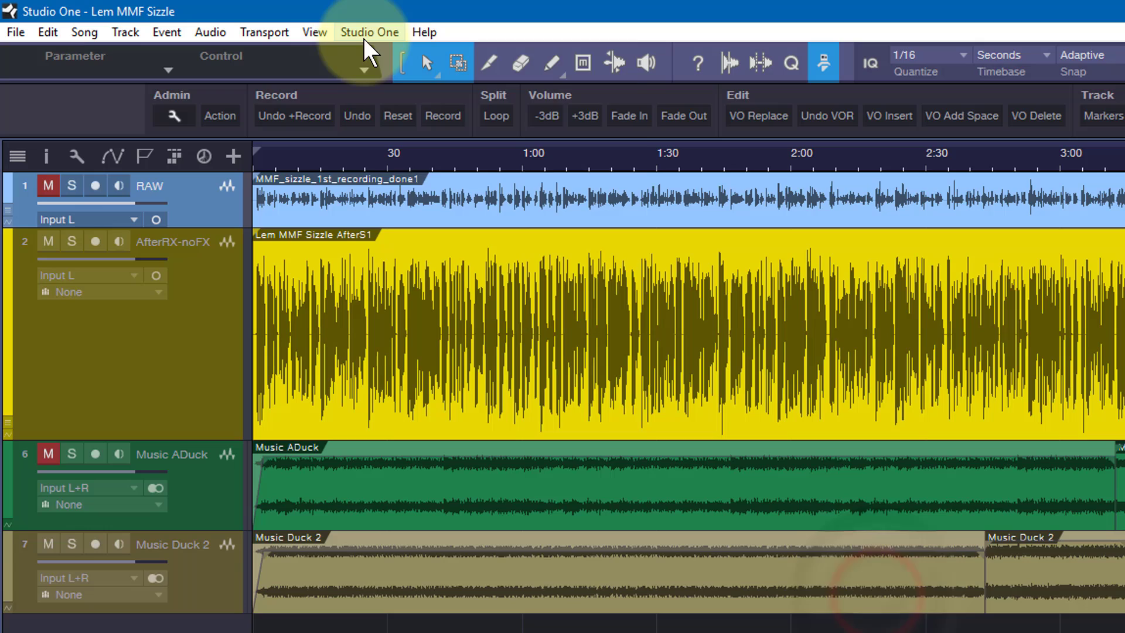
pyautogui.click(363, 35)
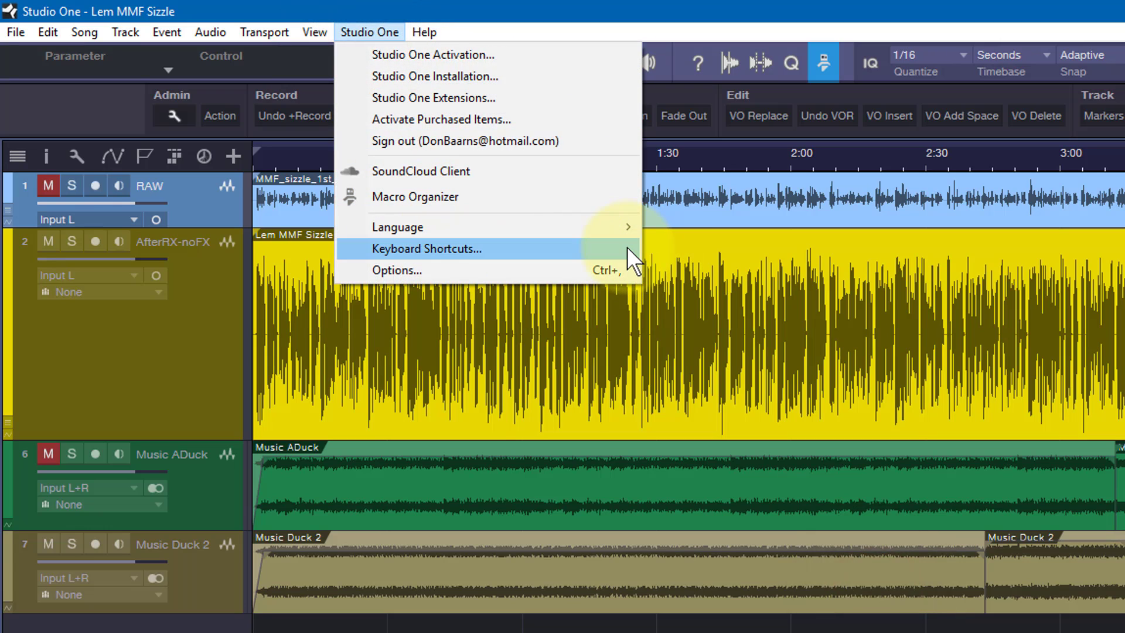
pyautogui.click(437, 248)
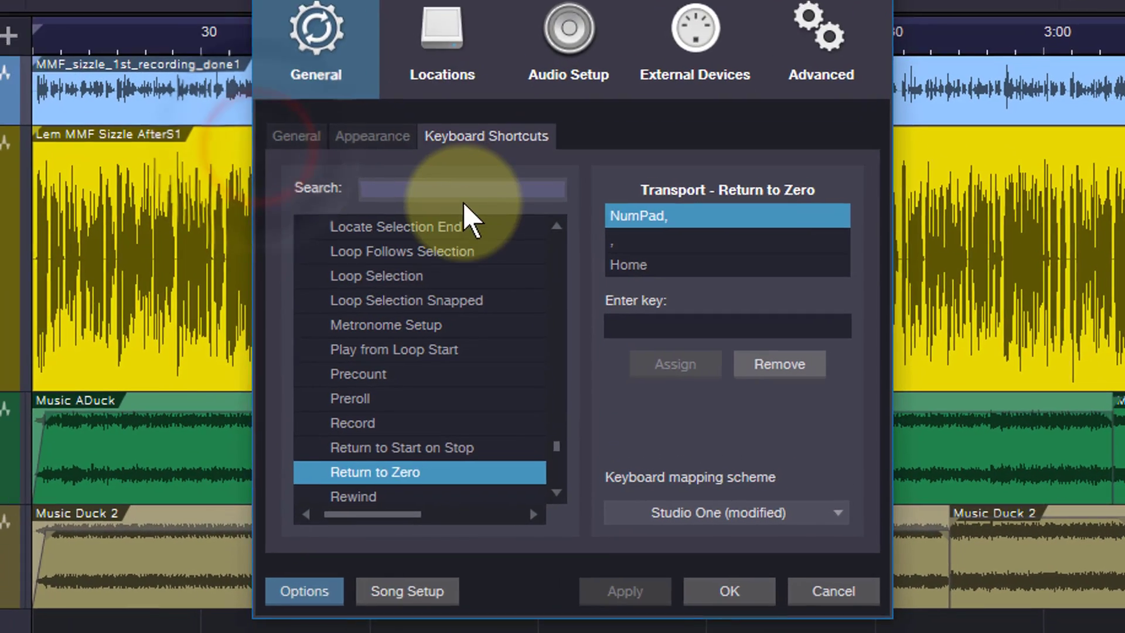
pyautogui.click(461, 190)
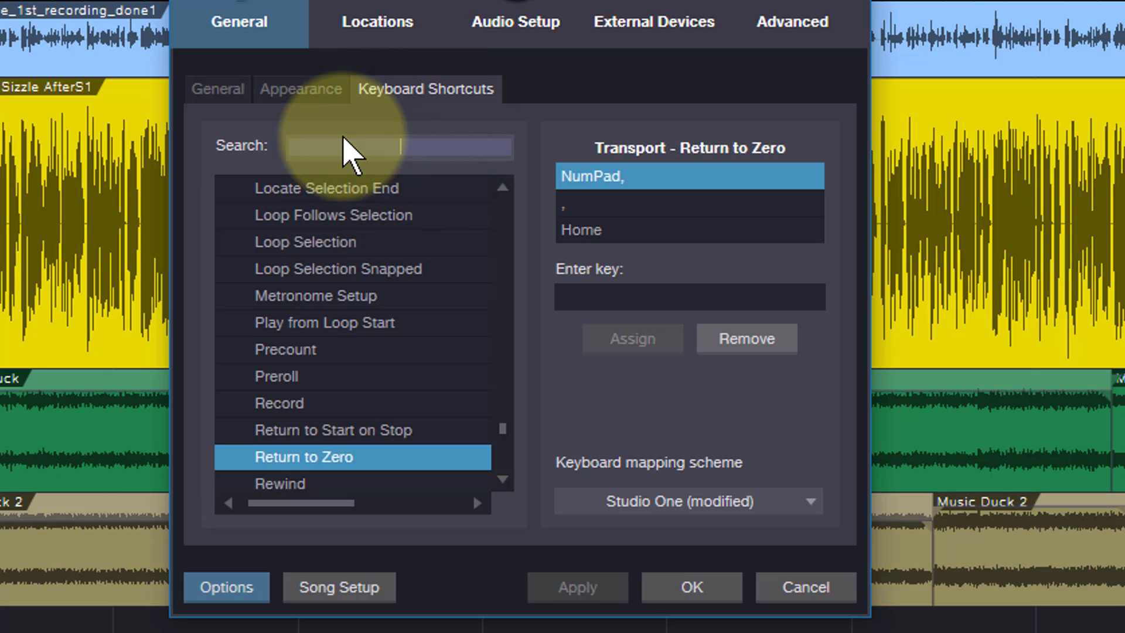
# Filter the shortcut commands by 'key', try 'record' instead, then filter by 'key' again.
pyautogui.write('key')
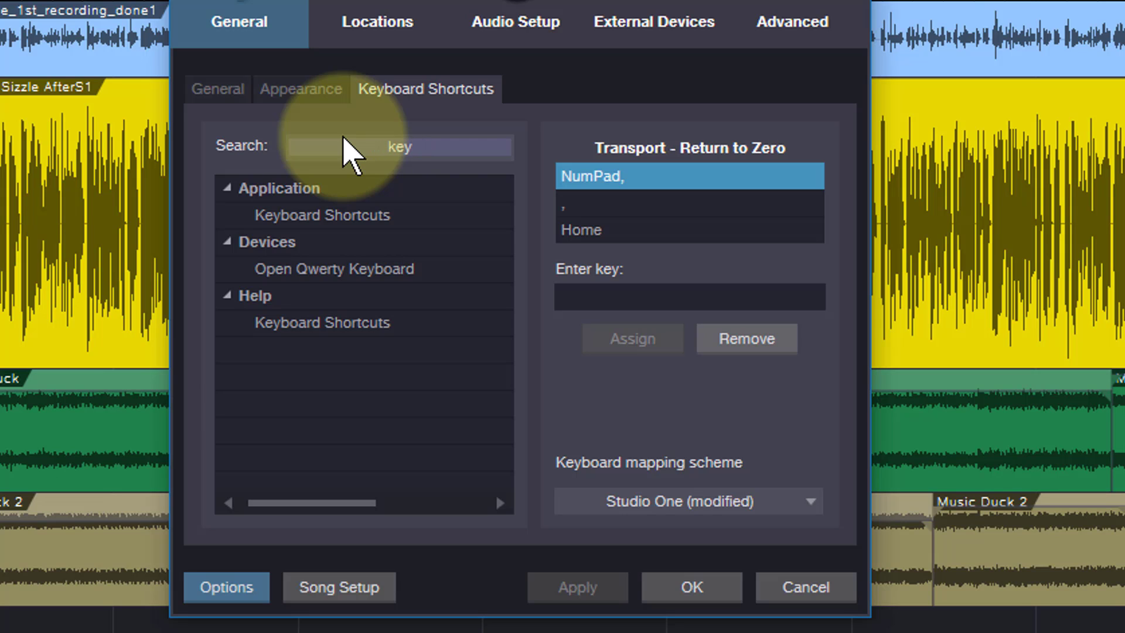
pyautogui.moveTo(438, 146); pyautogui.dragTo(281, 150)
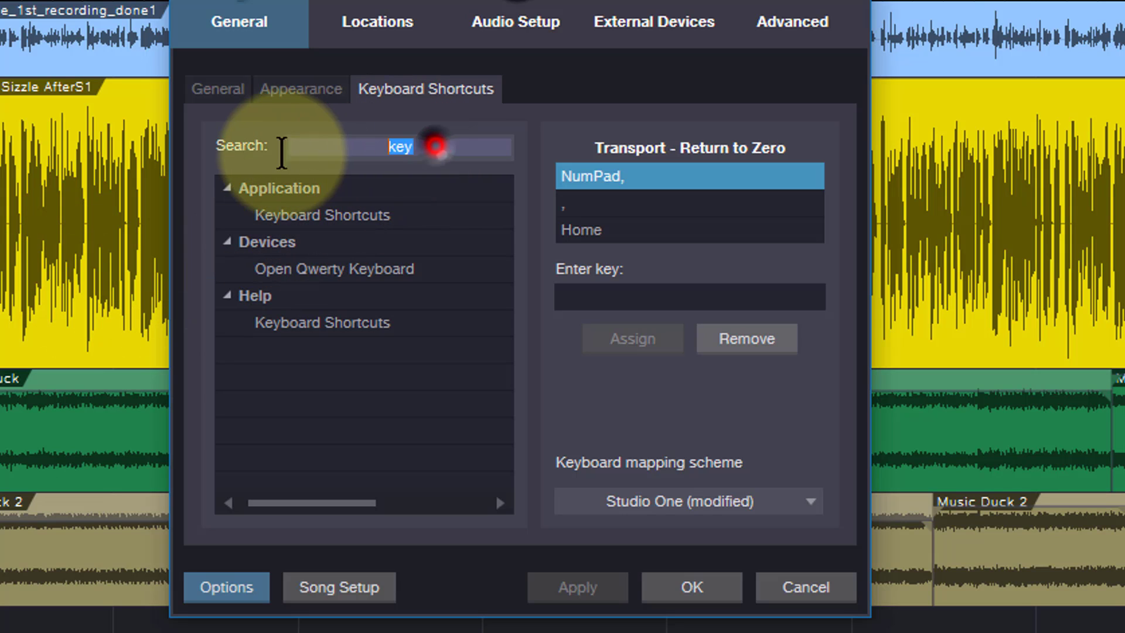
pyautogui.press('BackSpace')
pyautogui.write('record')
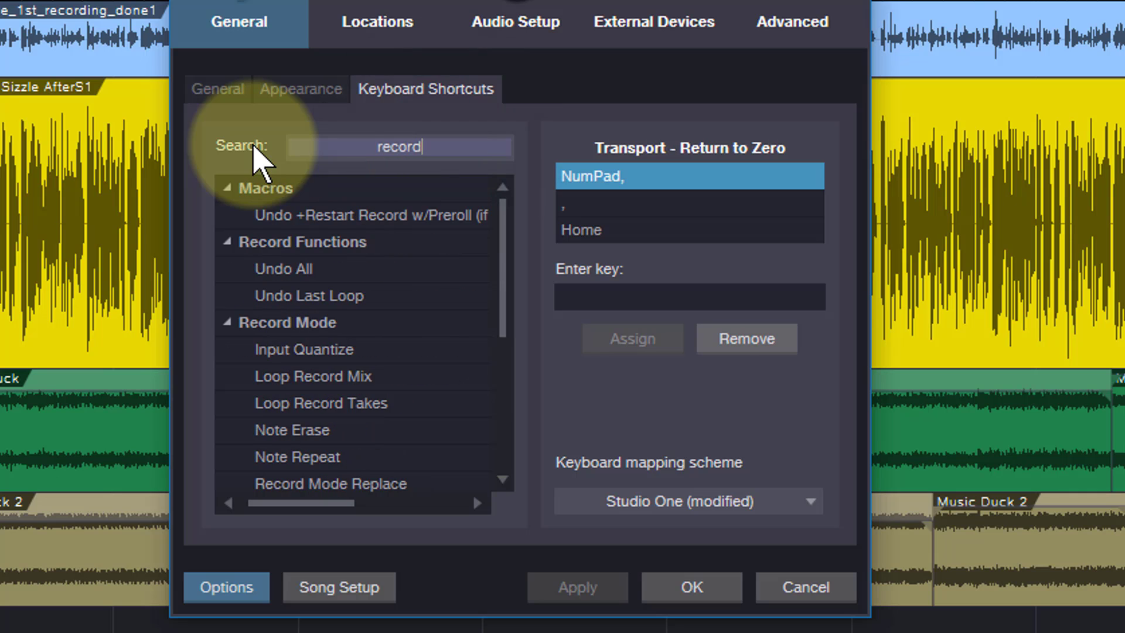
pyautogui.moveTo(502, 268); pyautogui.dragTo(448, 188)
pyautogui.click(431, 147)
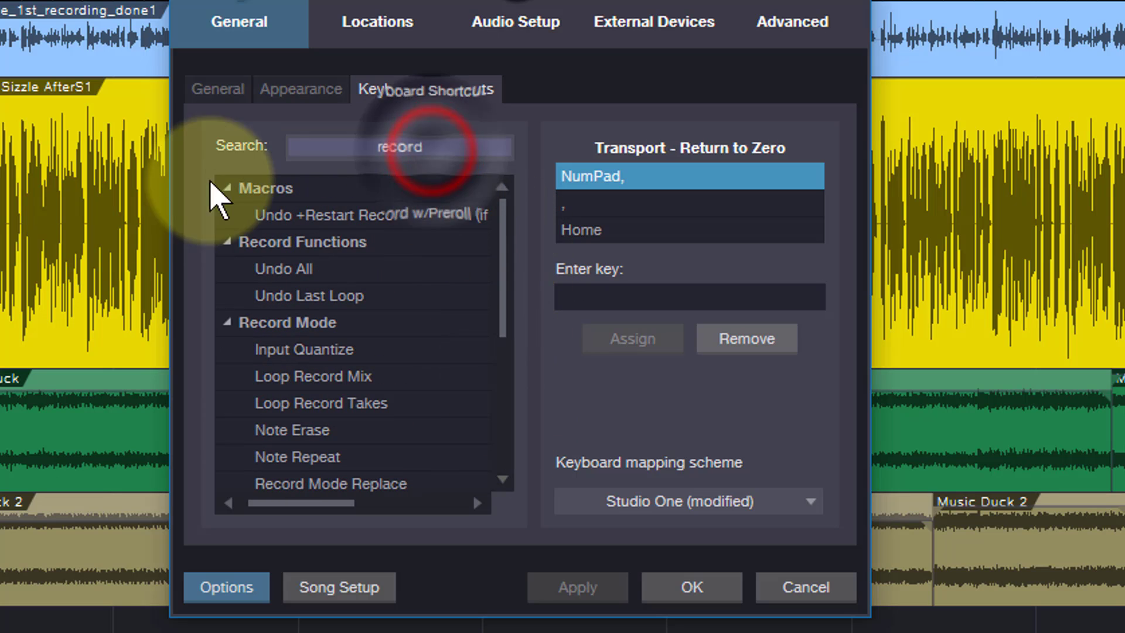
pyautogui.doubleClick(439, 145)
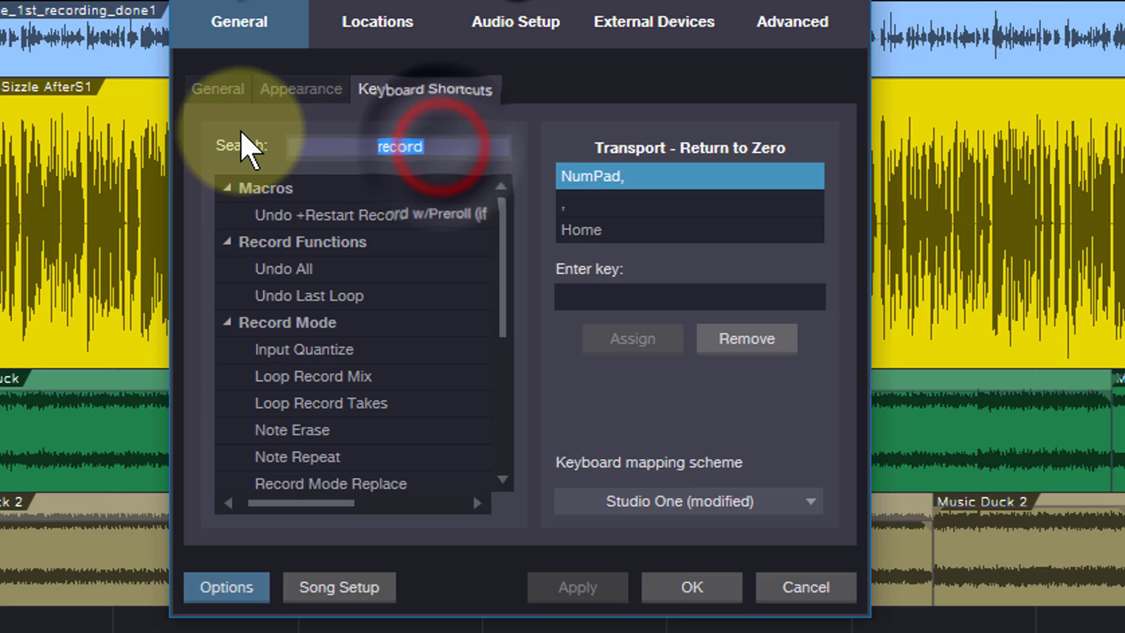
pyautogui.write('key')
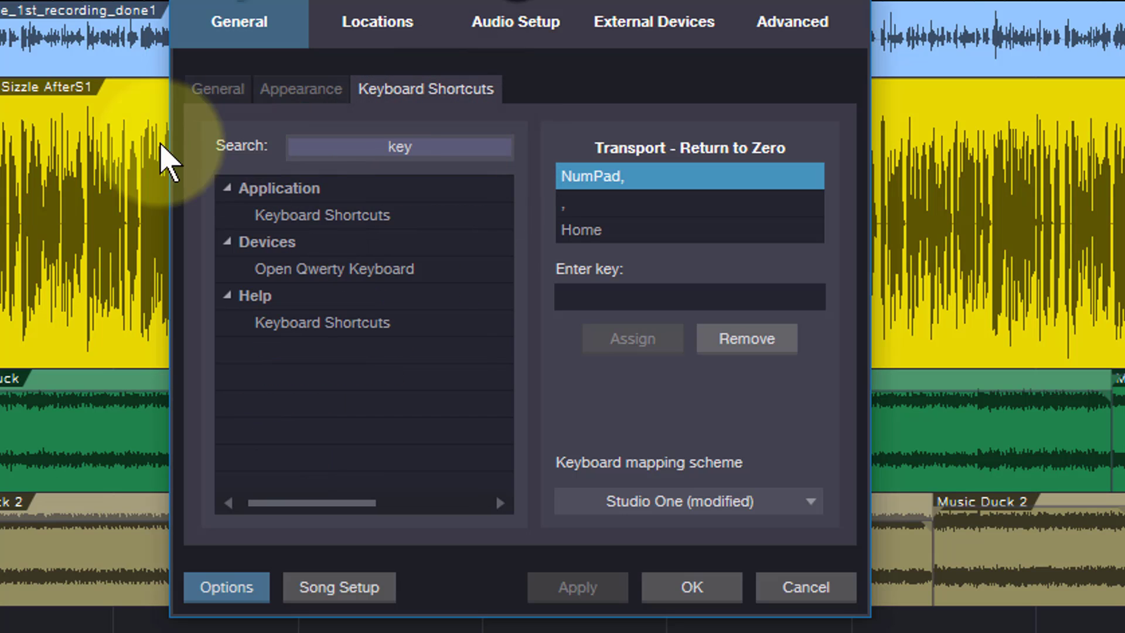
# Assign the apostrophe key as a shortcut for Application > Keyboard Shortcuts.
pyautogui.click(310, 215)
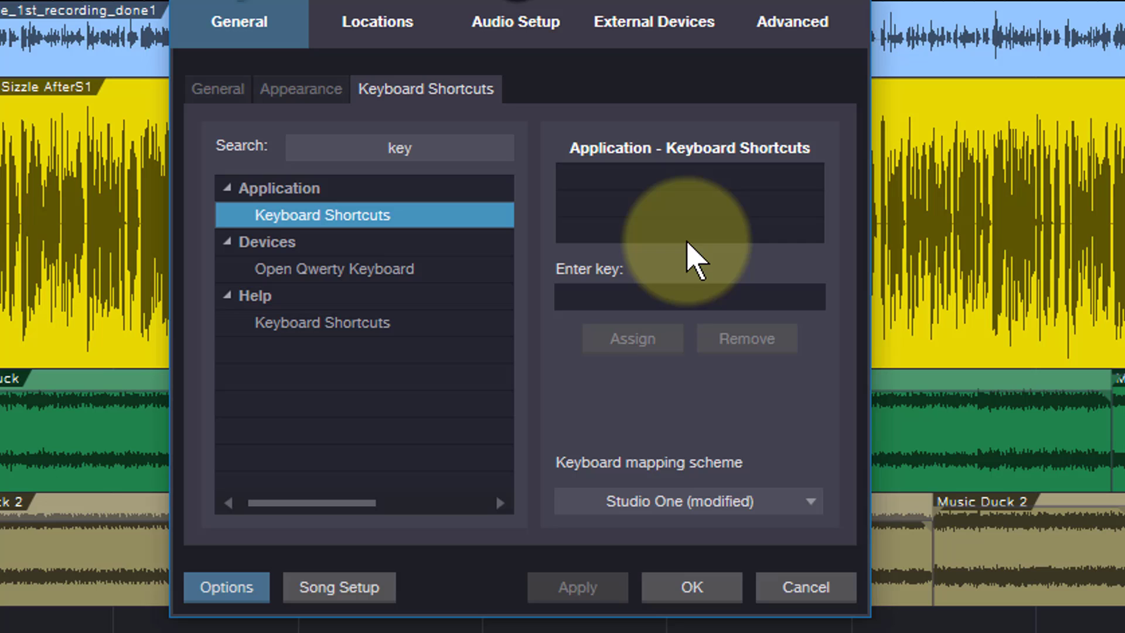
pyautogui.click(646, 203)
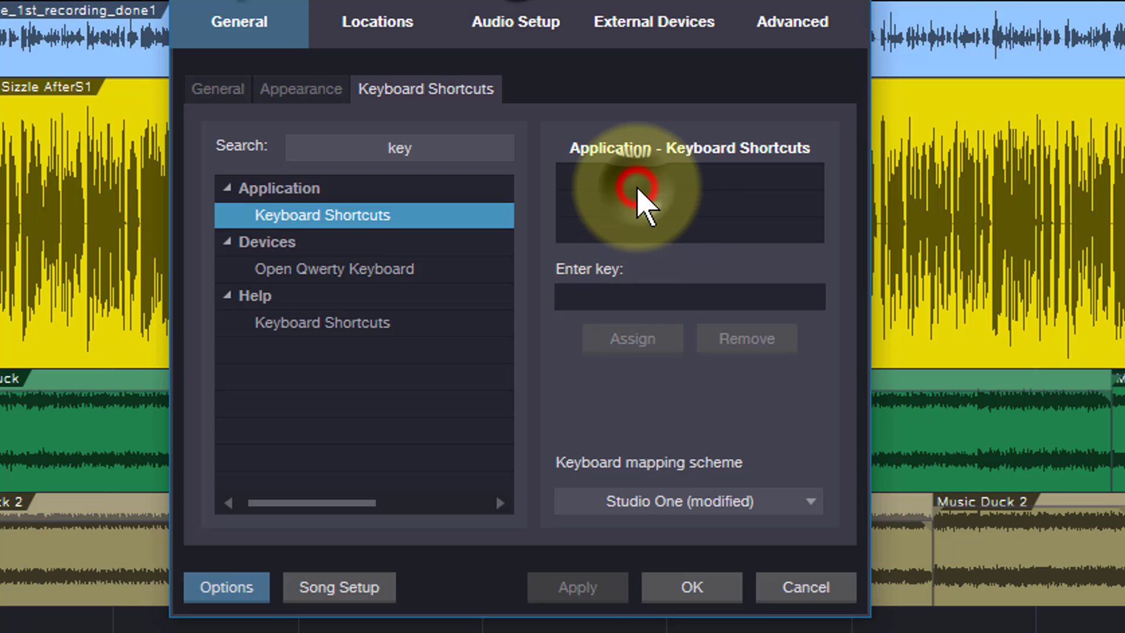
pyautogui.click(618, 298)
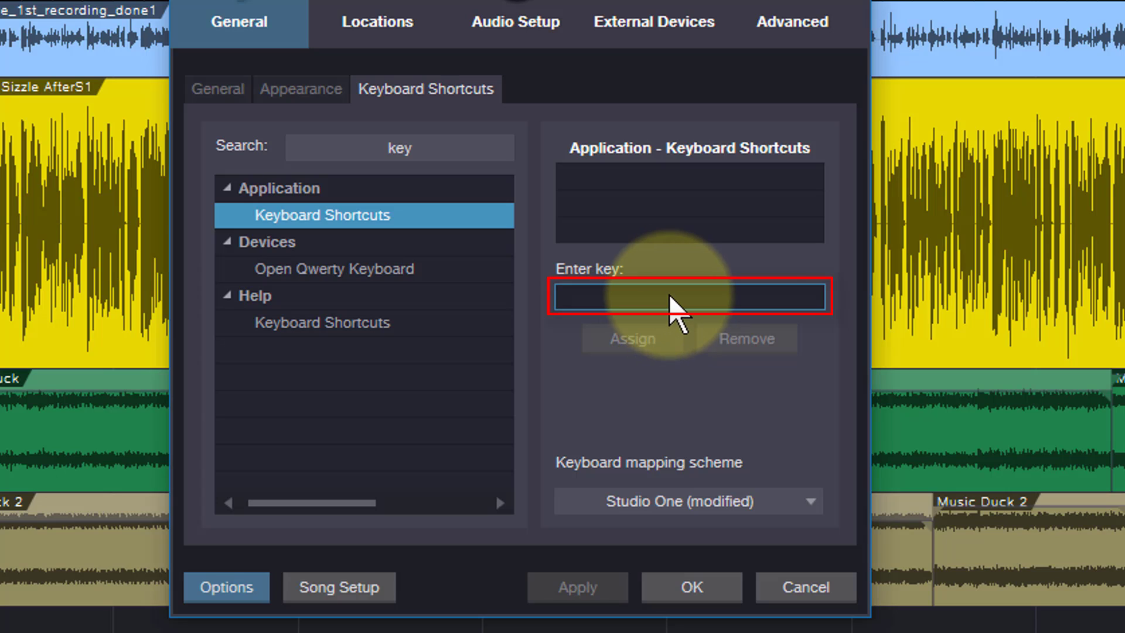
pyautogui.press("'")
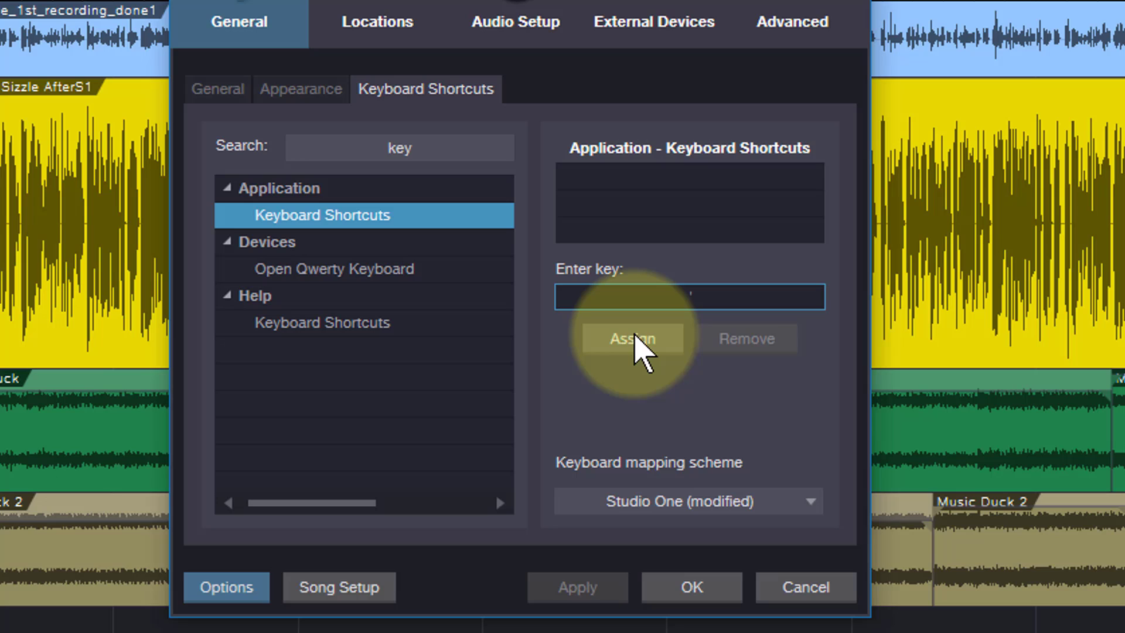
pyautogui.click(636, 337)
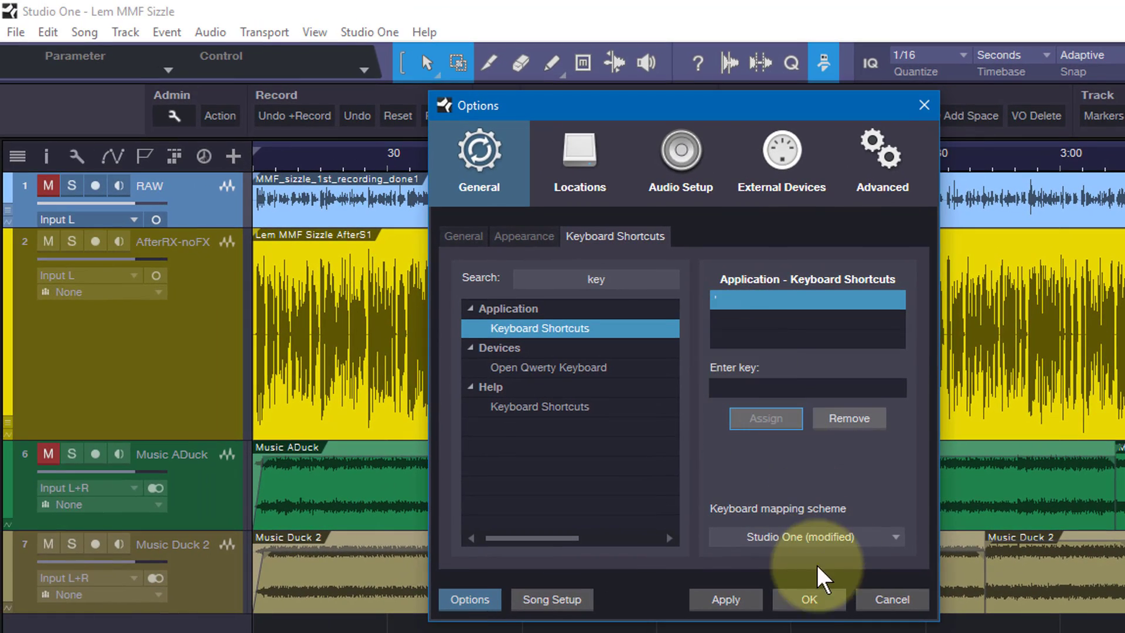
# Save the shortcut change, reopen Keyboard Shortcuts from the menu, cancel, and reopen it via shortcut.
pyautogui.click(809, 599)
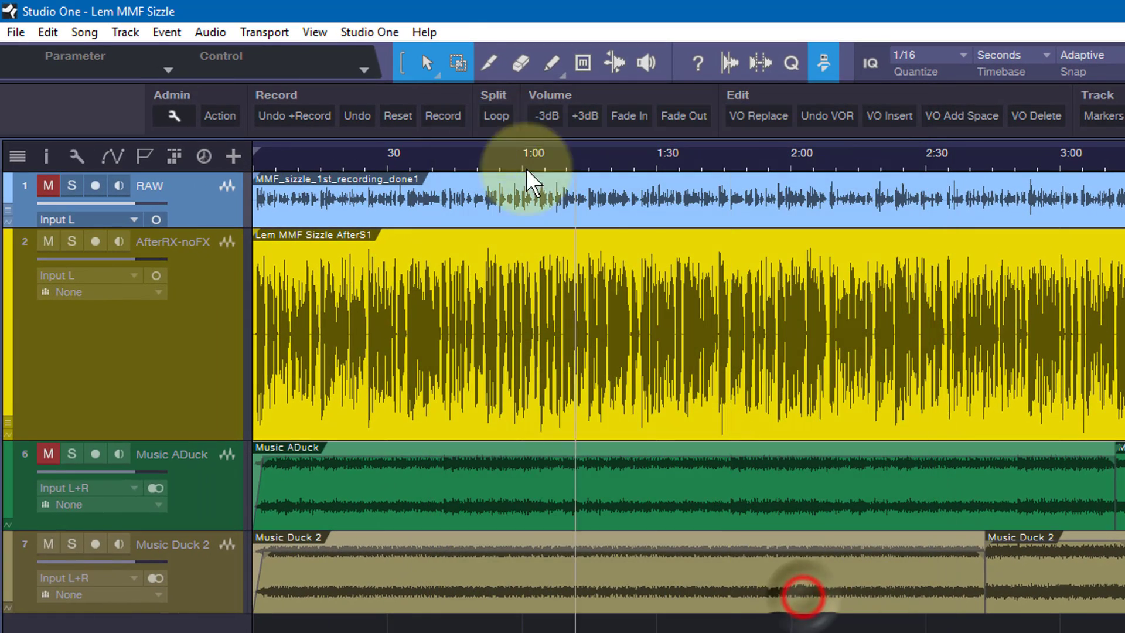
pyautogui.click(369, 32)
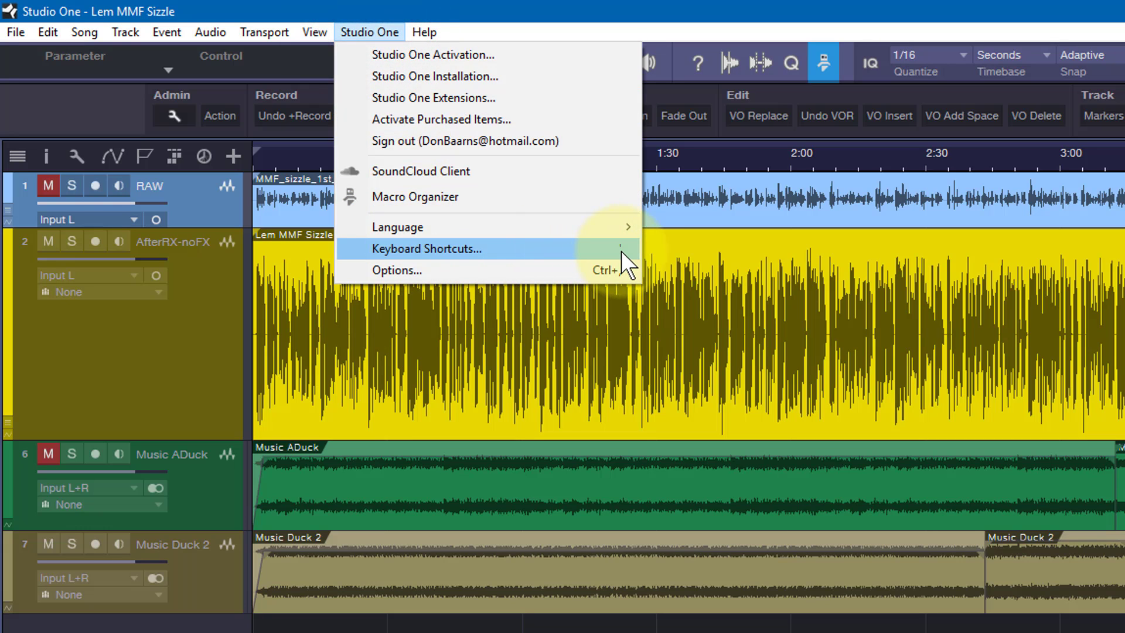
pyautogui.click(430, 248)
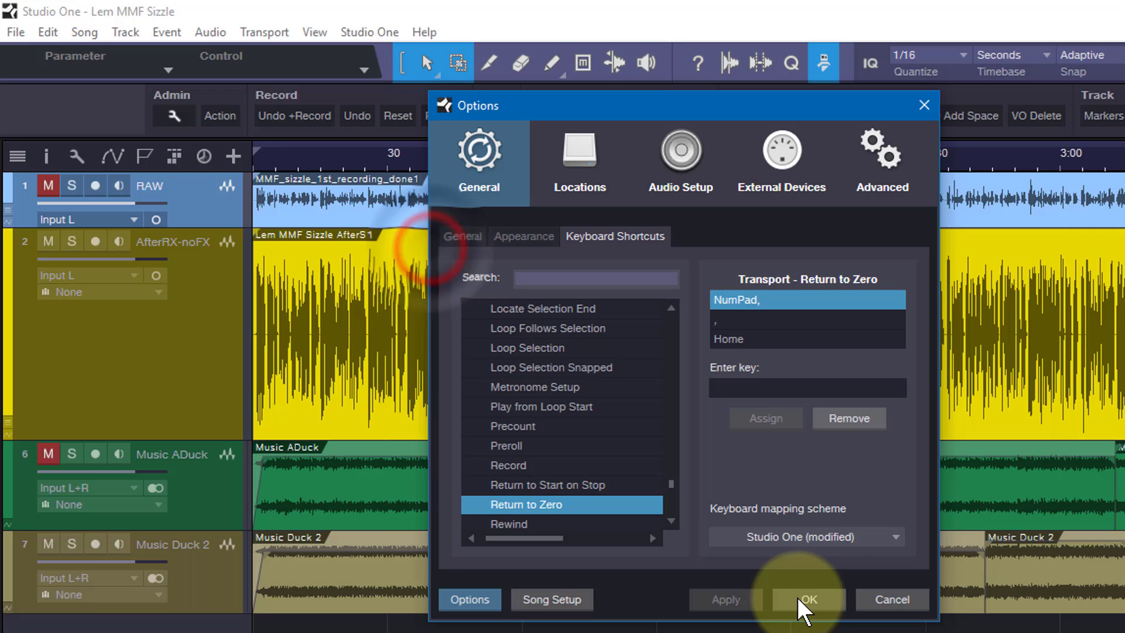
pyautogui.click(887, 599)
pyautogui.hotkey('ctrl', ',')
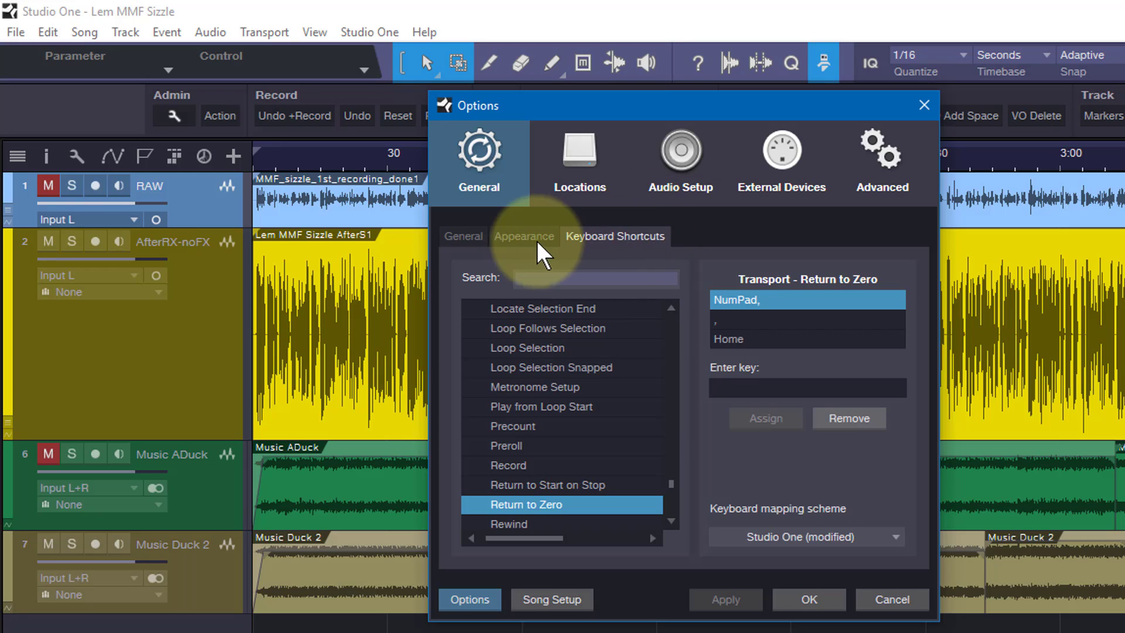
pyautogui.click(592, 279)
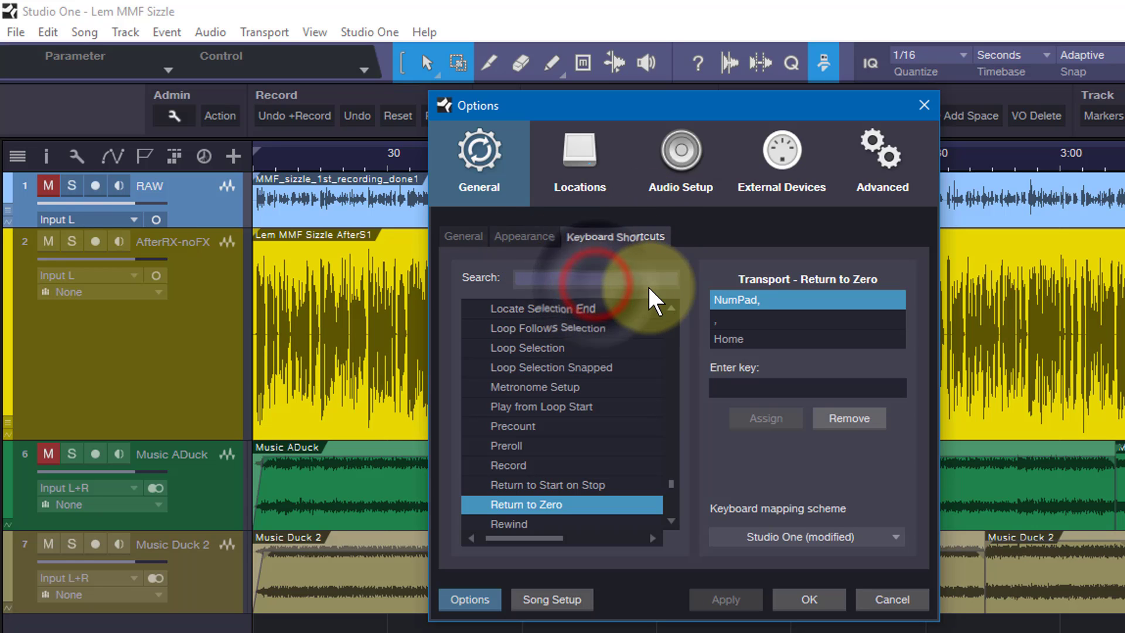
pyautogui.write('record')
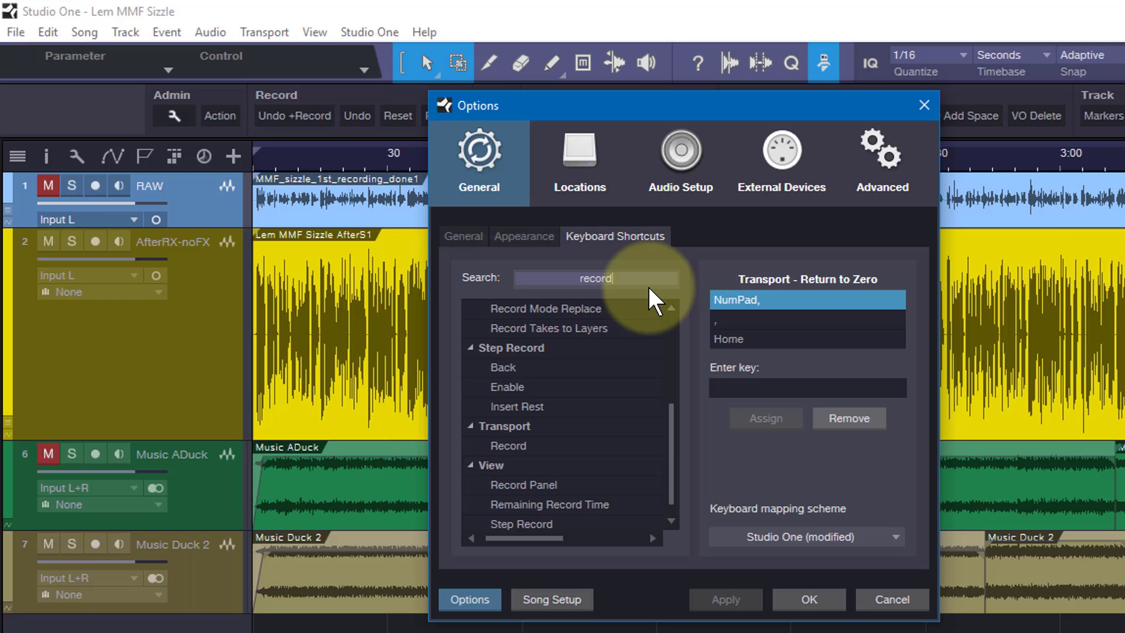
pyautogui.click(517, 447)
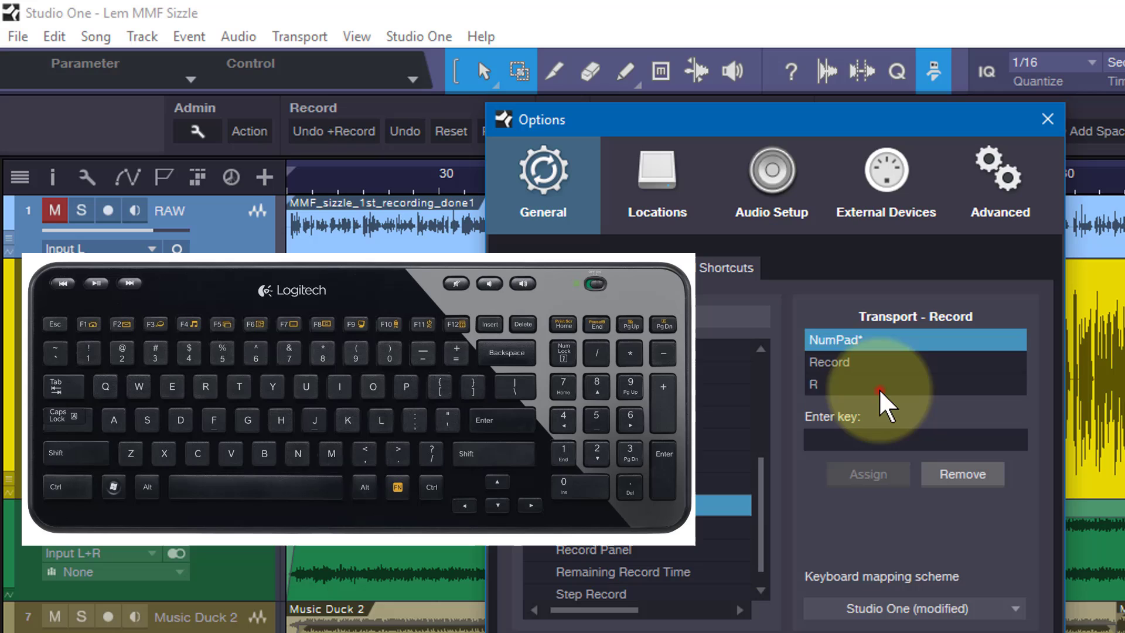
pyautogui.click(879, 387)
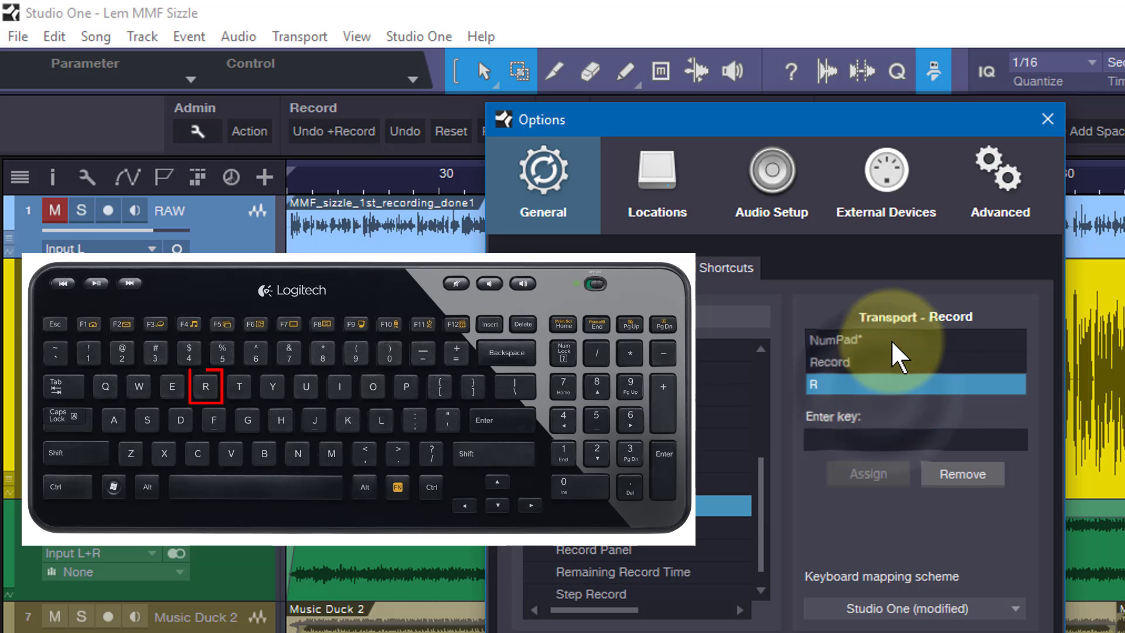
pyautogui.click(892, 340)
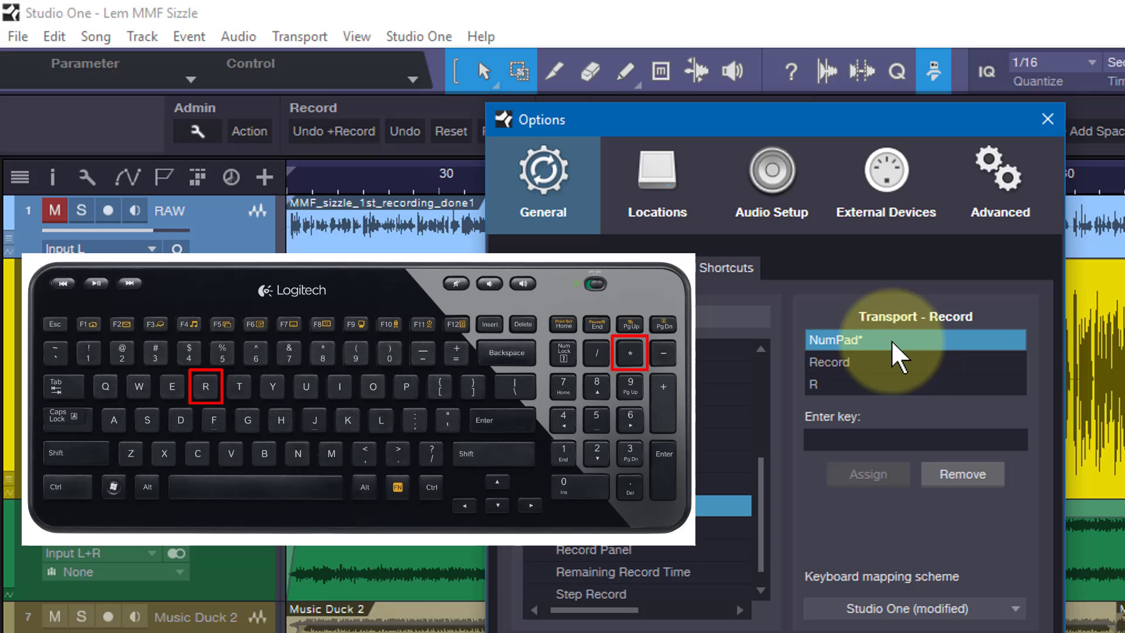
pyautogui.click(884, 356)
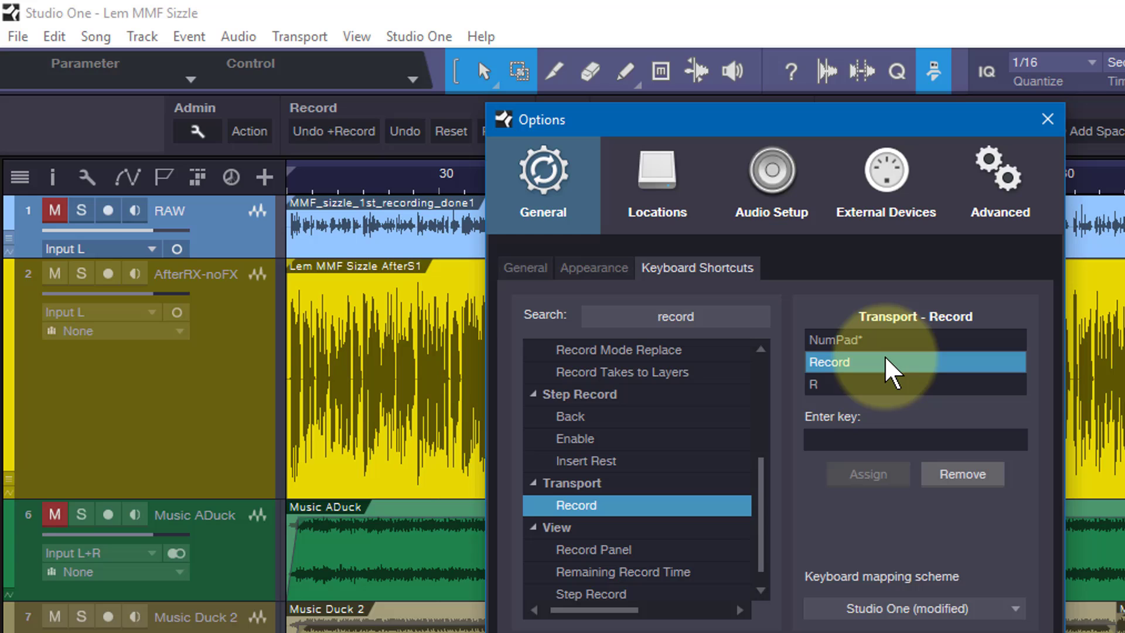
# Delete the R entry from Transport - Record's shortcuts and exit Options to the arrangement.
pyautogui.click(850, 388)
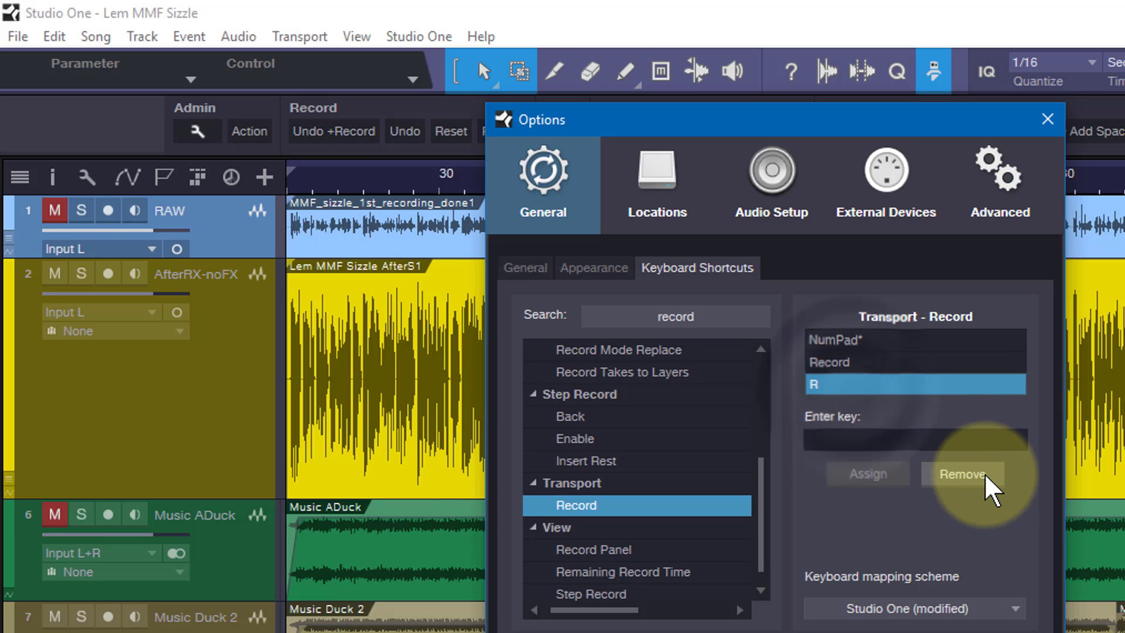
pyautogui.click(914, 360)
pyautogui.click(911, 345)
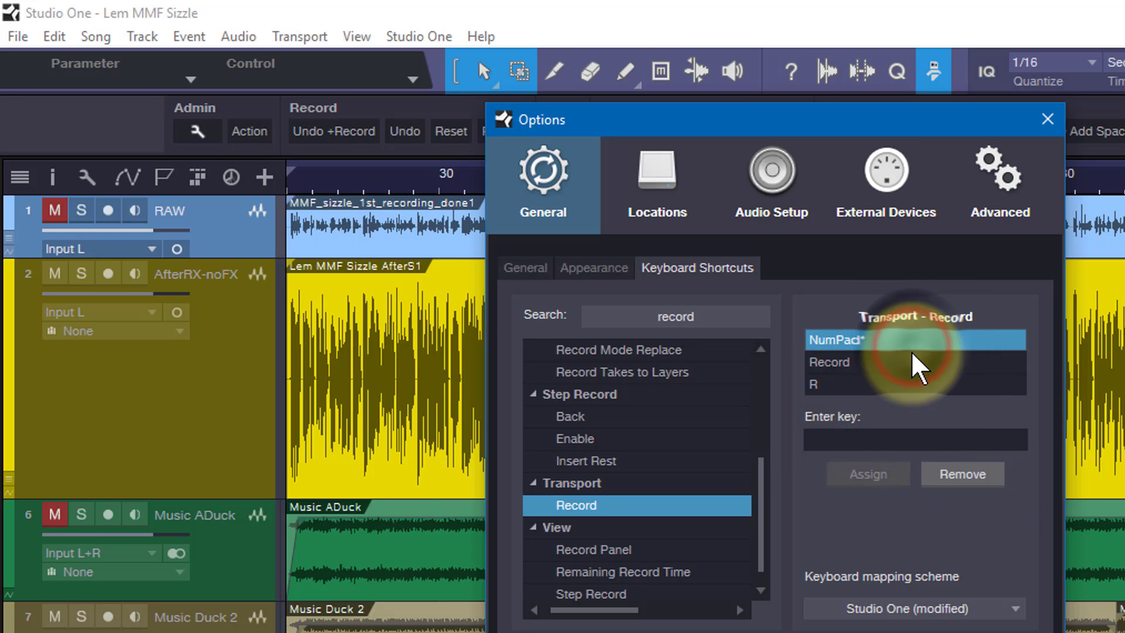
pyautogui.click(908, 362)
pyautogui.click(905, 386)
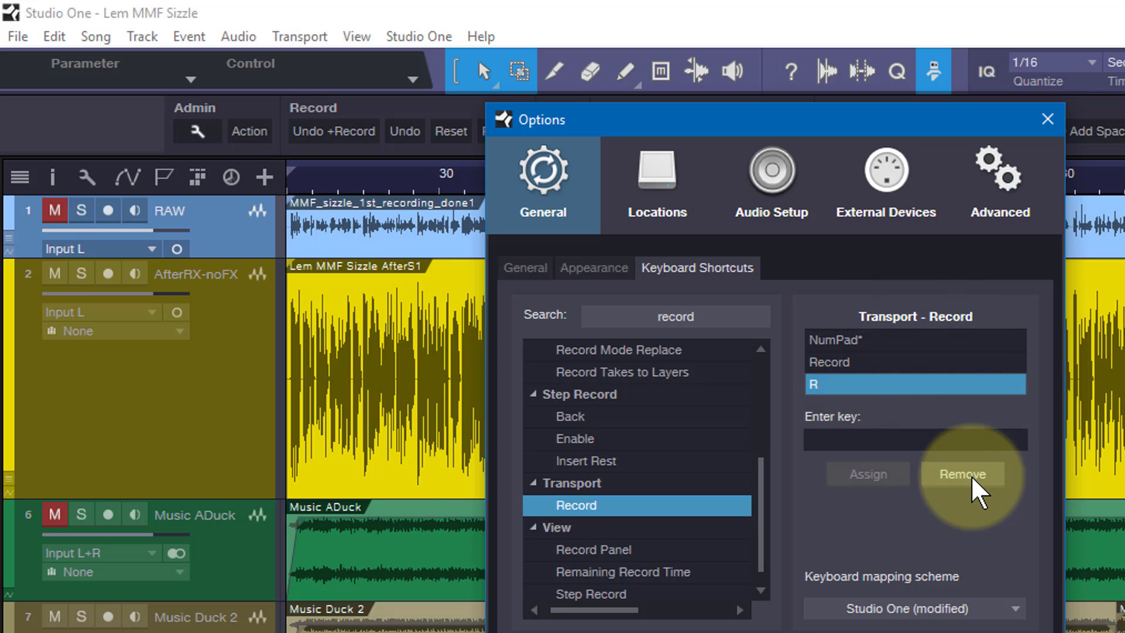
pyautogui.click(971, 476)
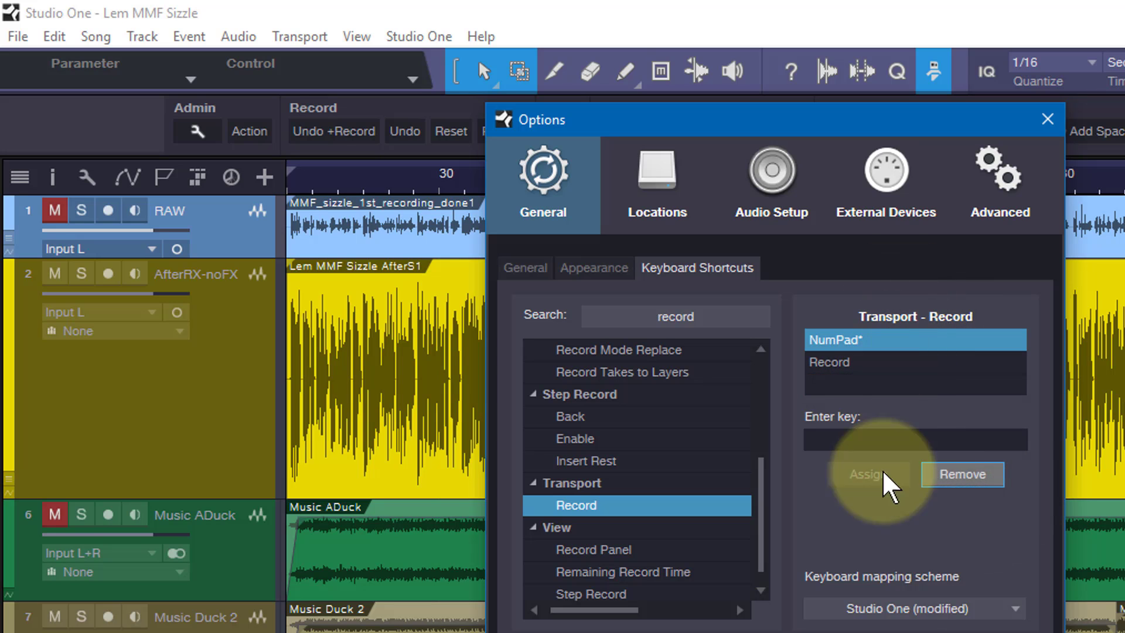
pyautogui.press('Escape')
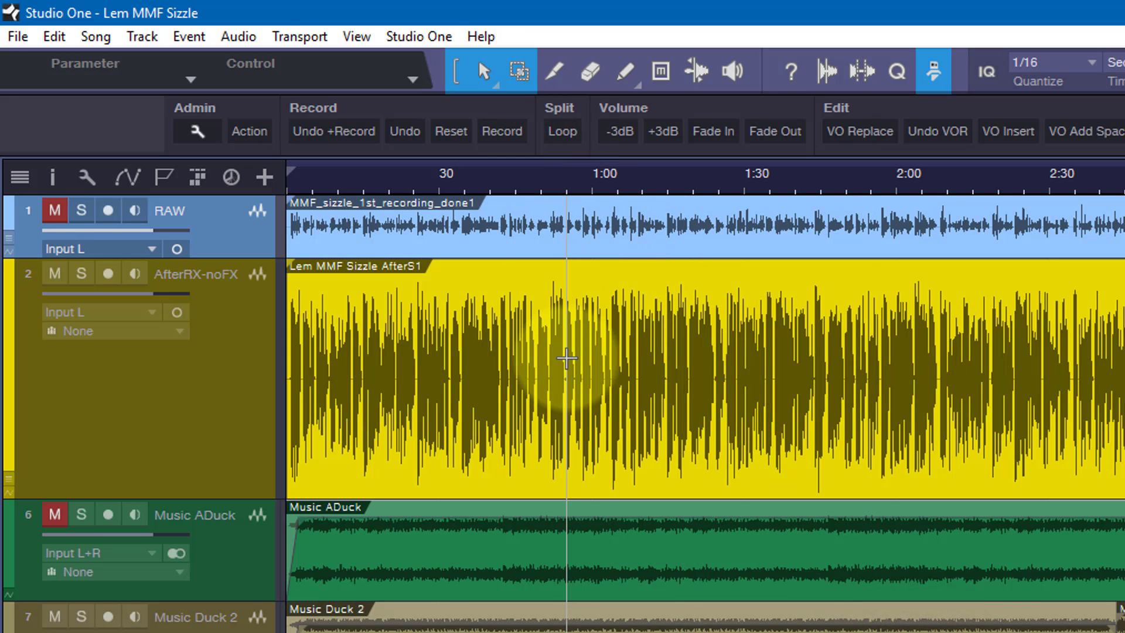
# Reopen Options, search 'record', and assign R to Transport - Record.
pyautogui.hotkey('ctrl', ',')
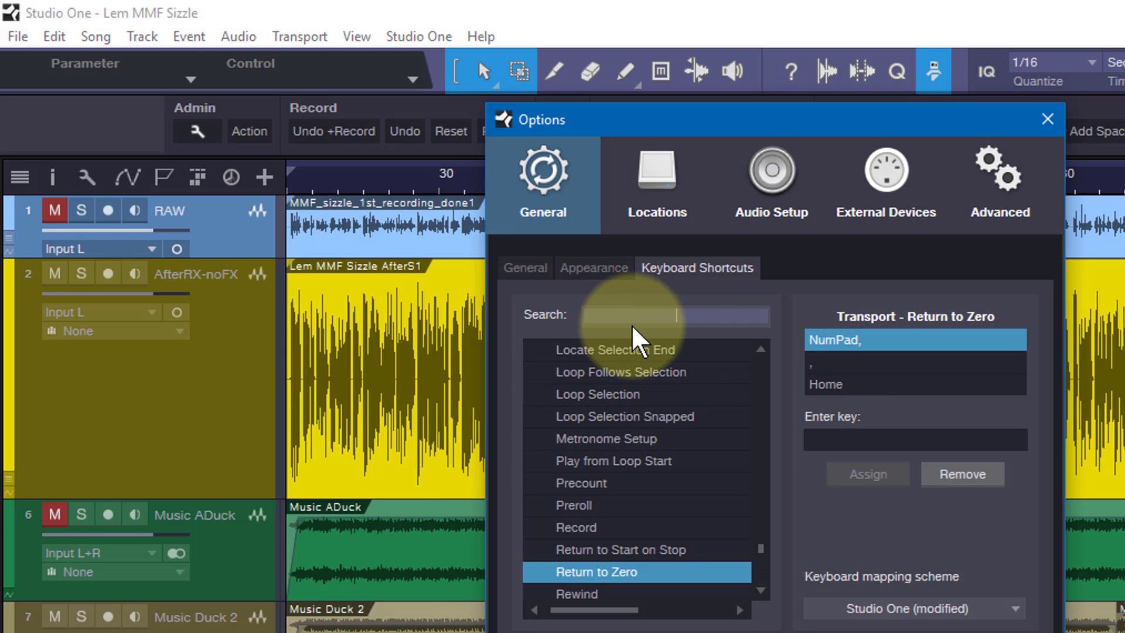
pyautogui.write('recor')
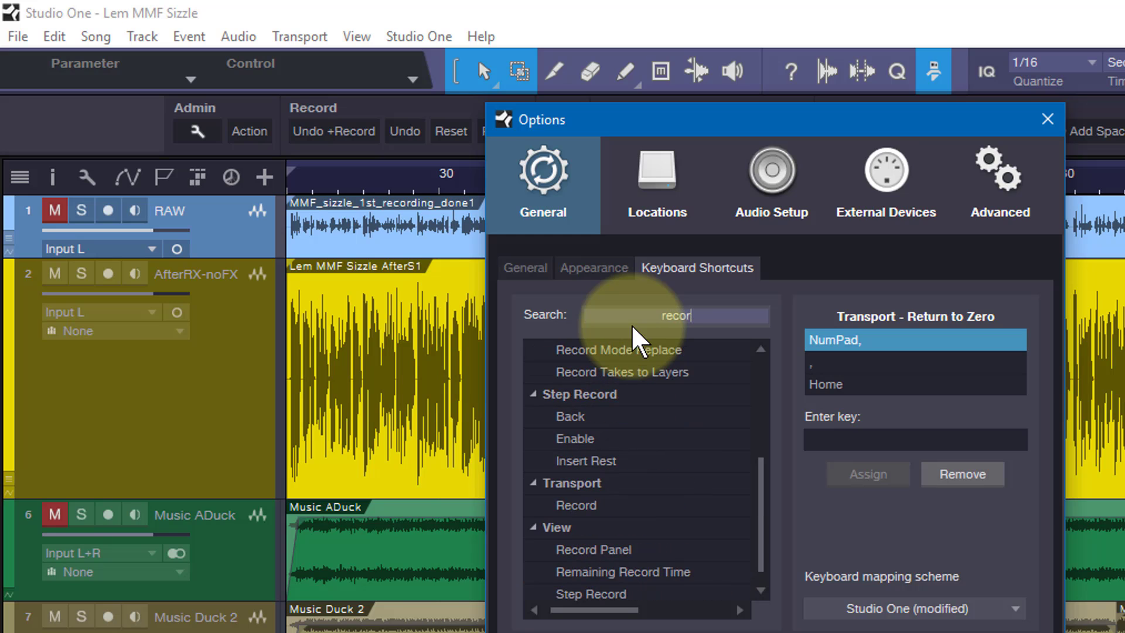
pyautogui.write('d')
pyautogui.click(588, 503)
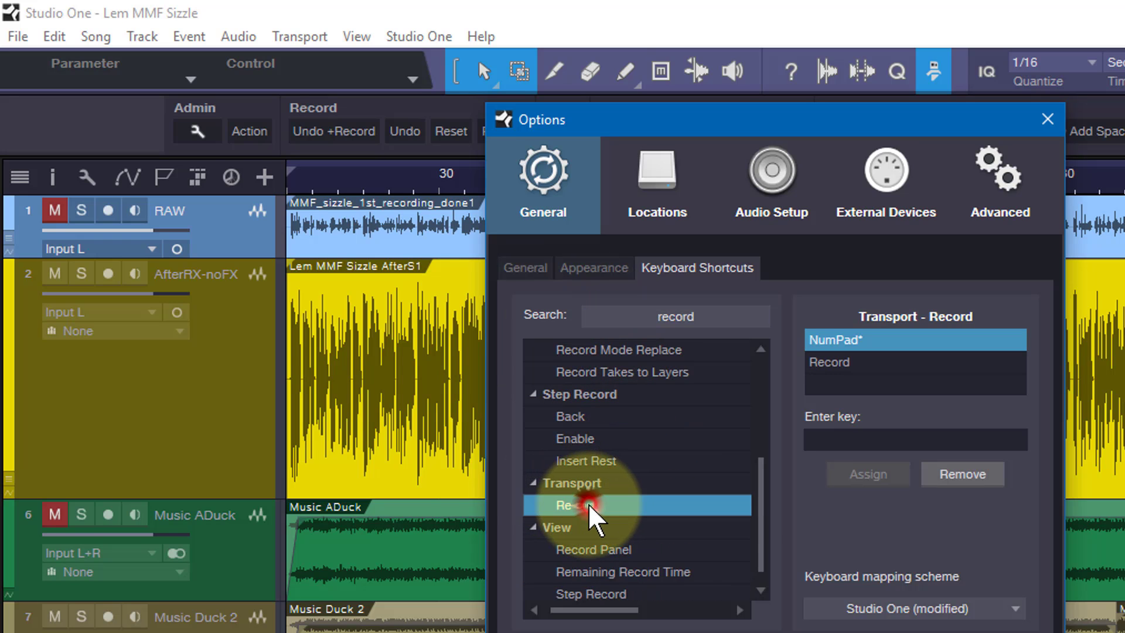
pyautogui.scroll(4, 762, 467)
pyautogui.scroll(-3, 767, 487)
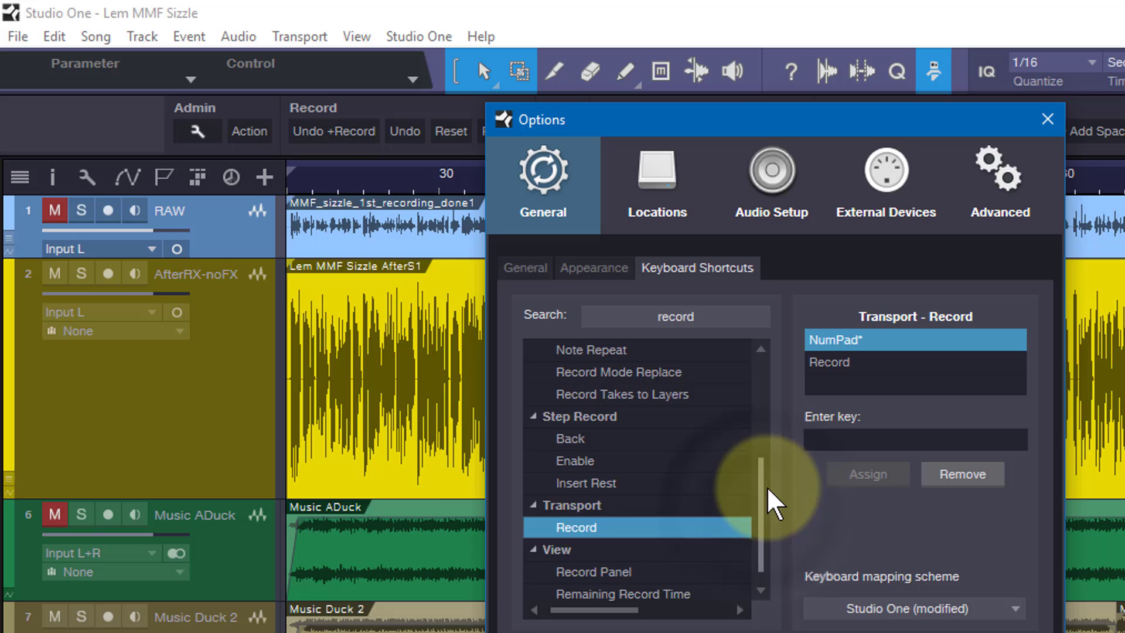
pyautogui.scroll(-1, 753, 555)
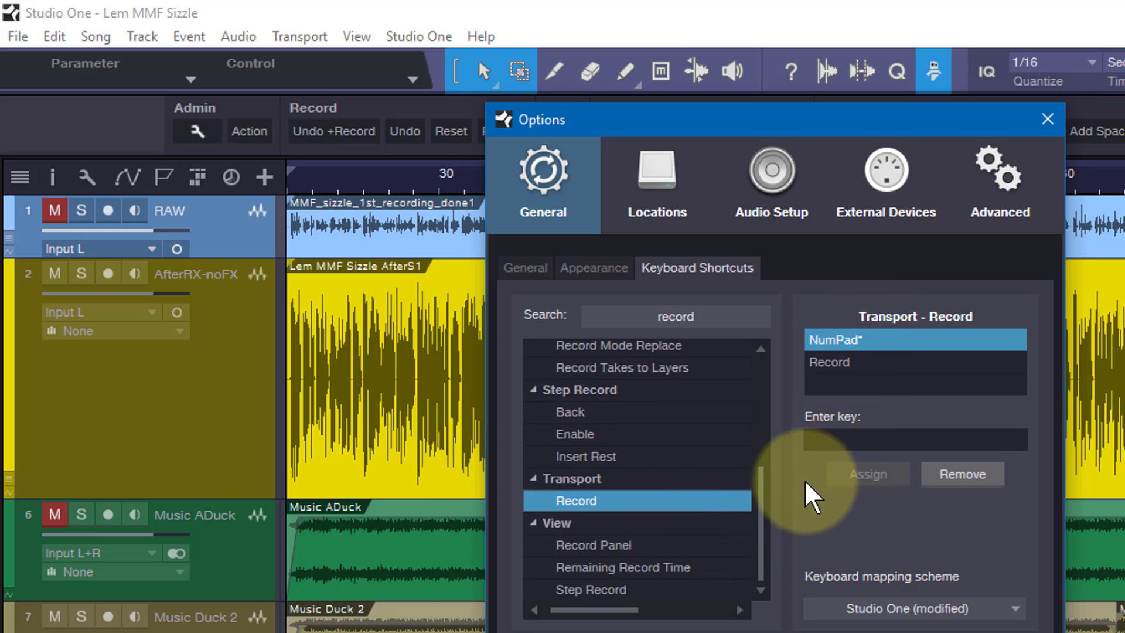
pyautogui.click(901, 439)
pyautogui.press('r')
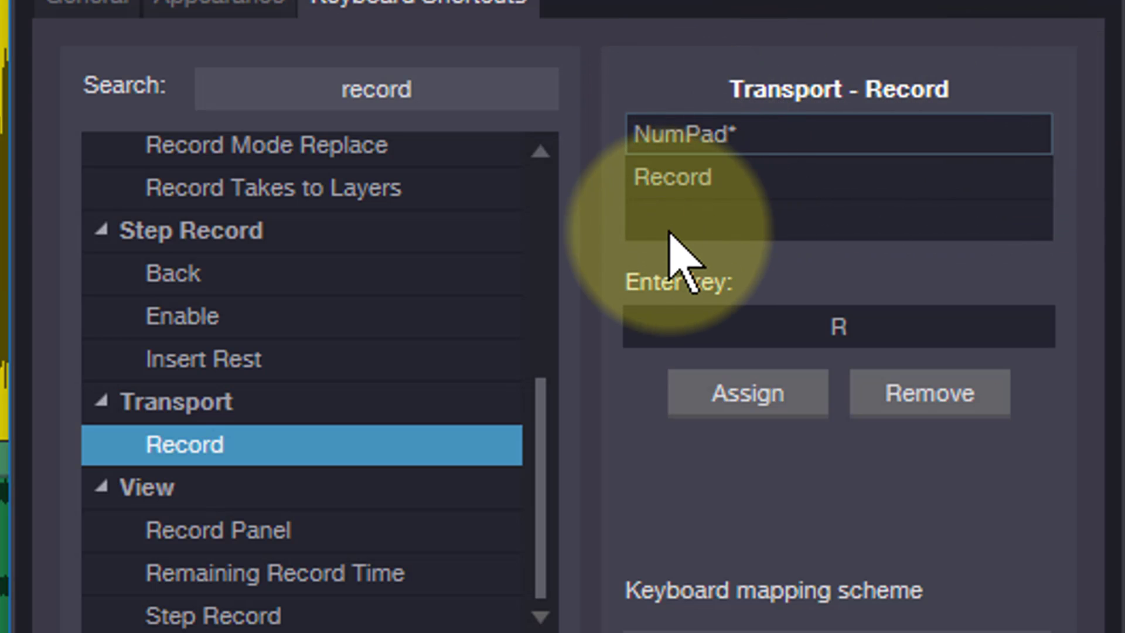
pyautogui.click(767, 393)
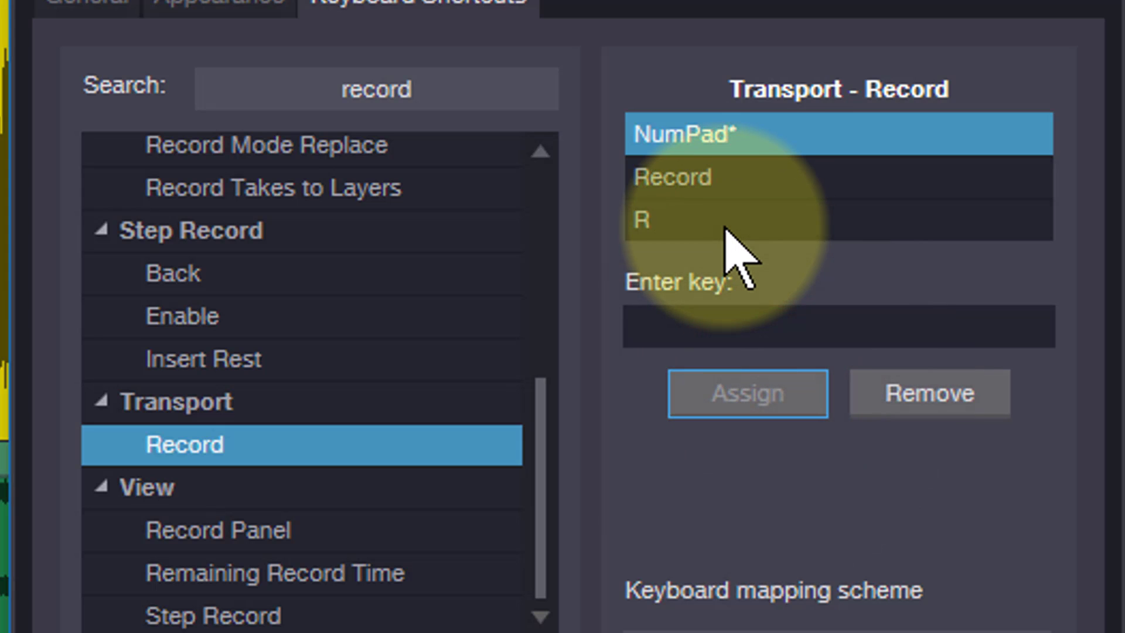
# Remove and reassign R on Transport - Record so it sits beside NumPad* and Record.
pyautogui.click(770, 140)
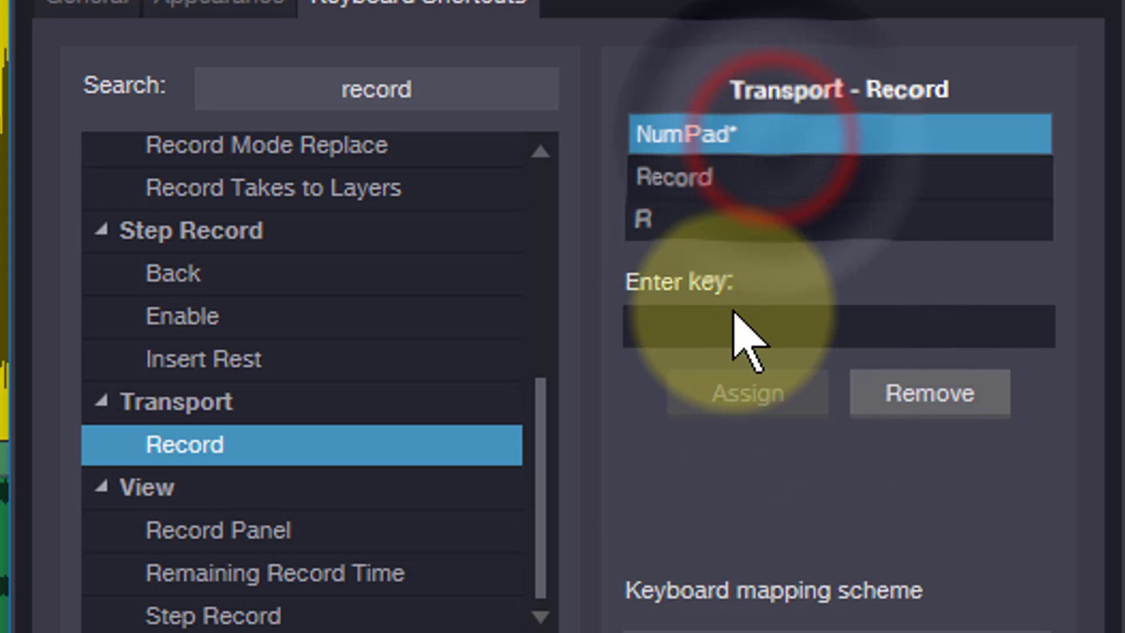
pyautogui.click(720, 177)
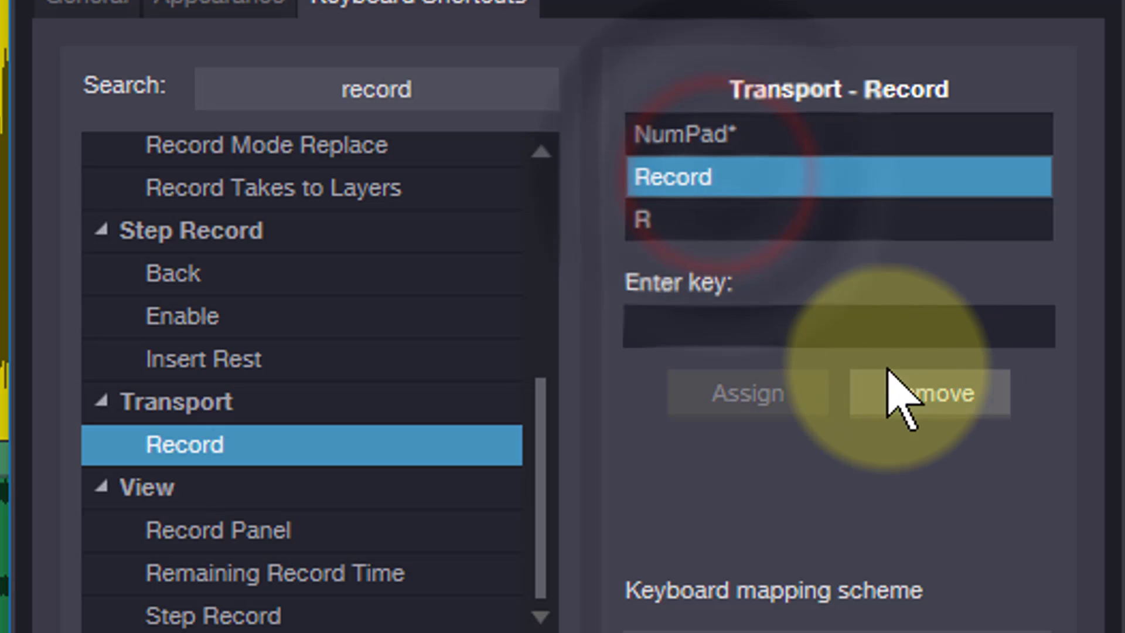
pyautogui.click(740, 316)
pyautogui.press('r')
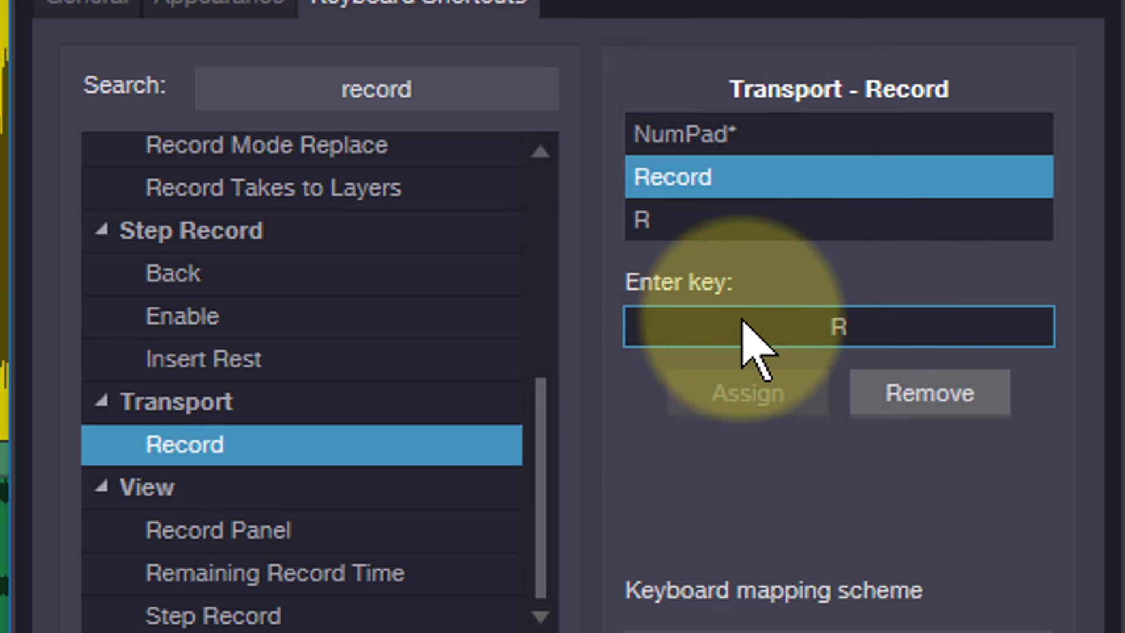
pyautogui.click(711, 226)
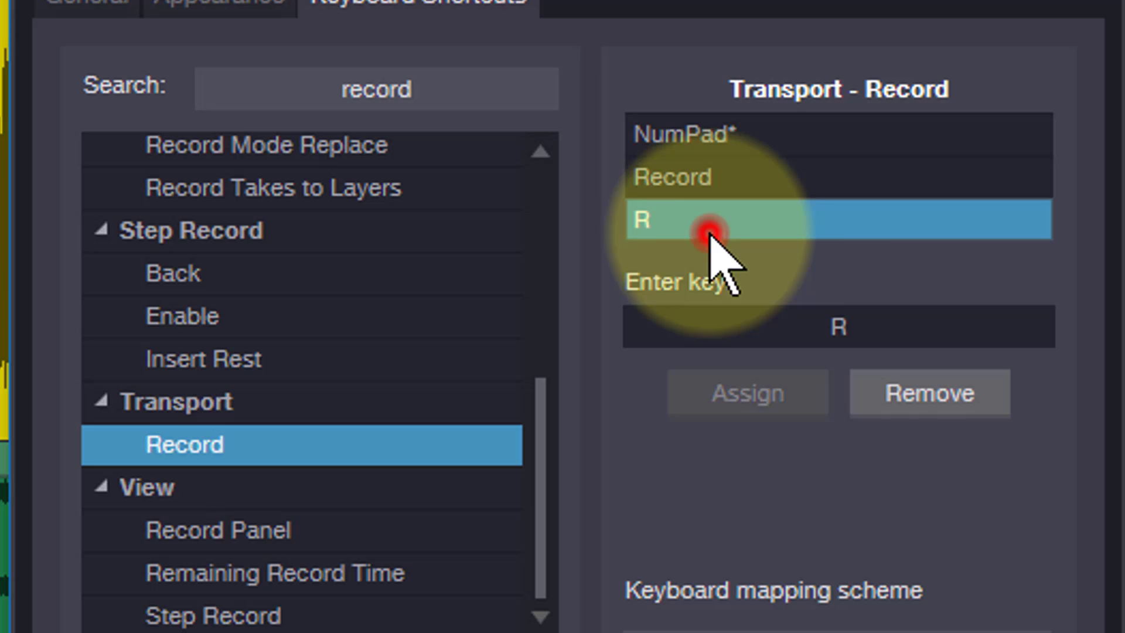
pyautogui.click(925, 399)
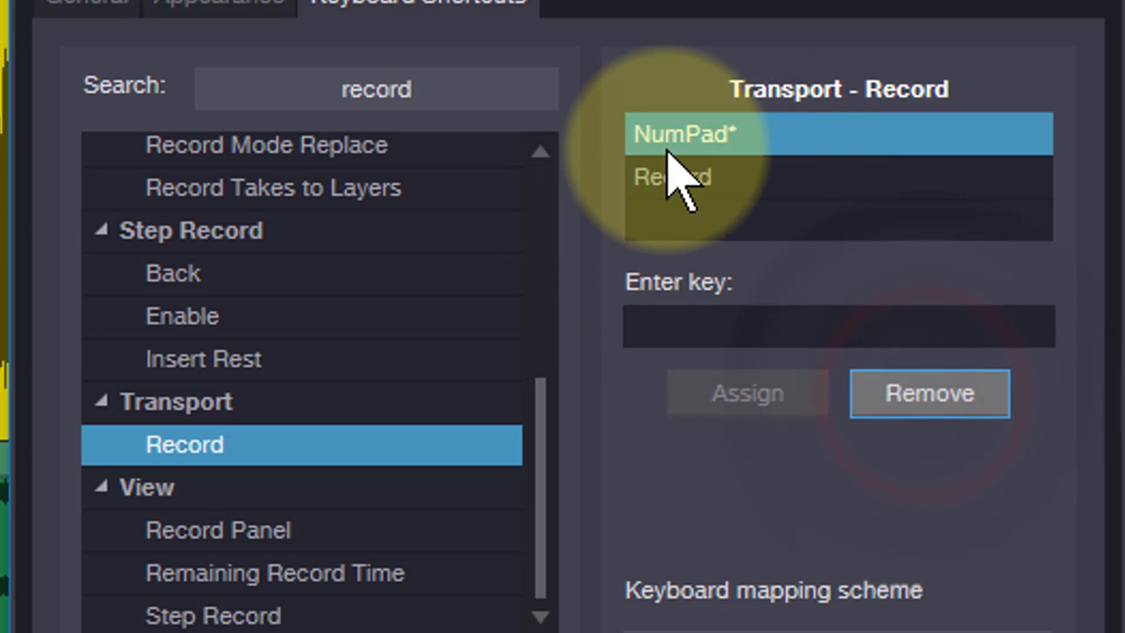
pyautogui.click(739, 176)
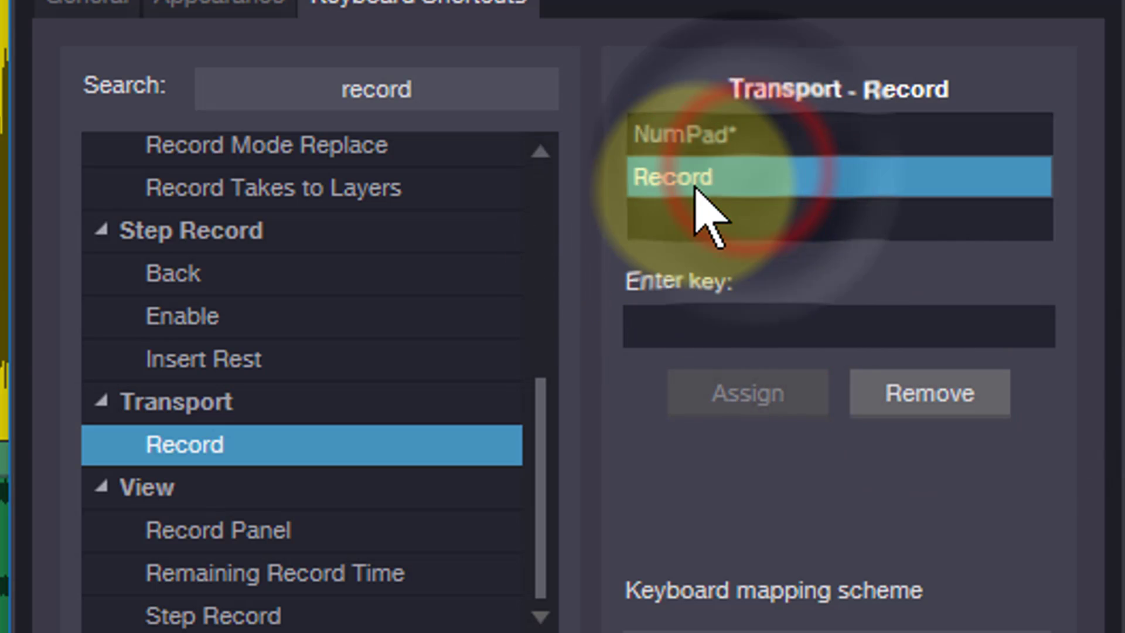
pyautogui.click(777, 327)
pyautogui.press('r')
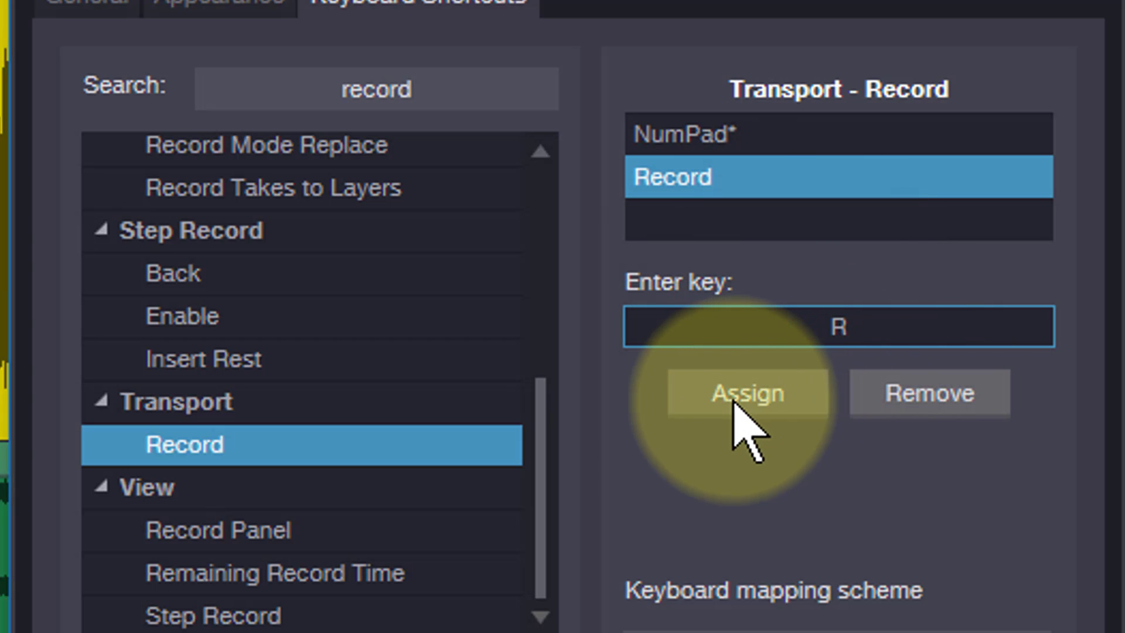
pyautogui.click(720, 218)
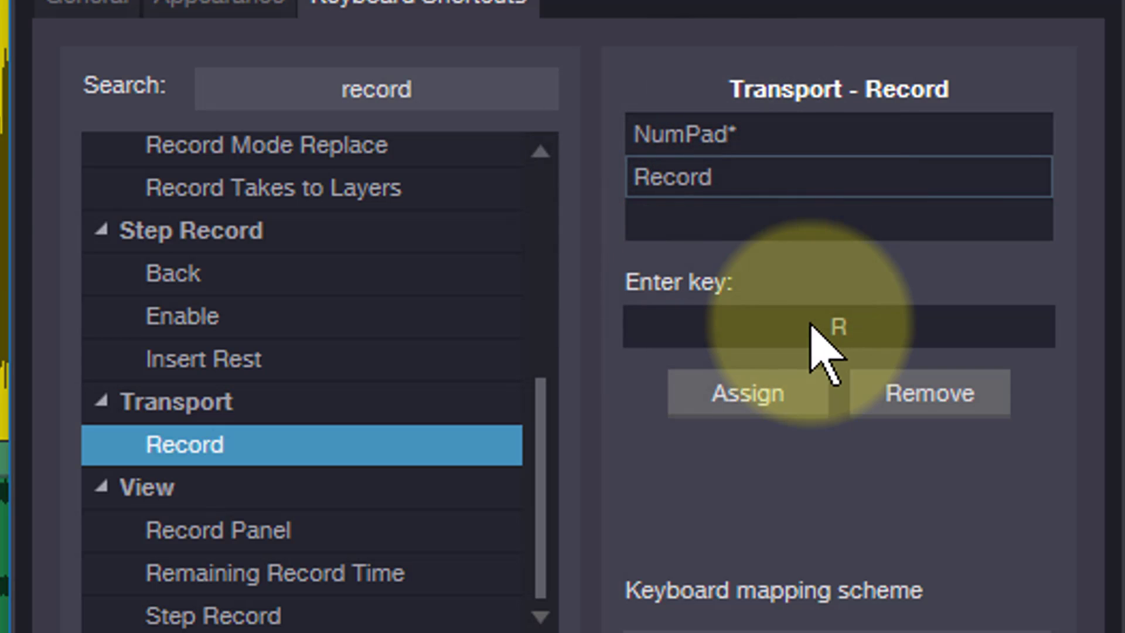
pyautogui.click(767, 389)
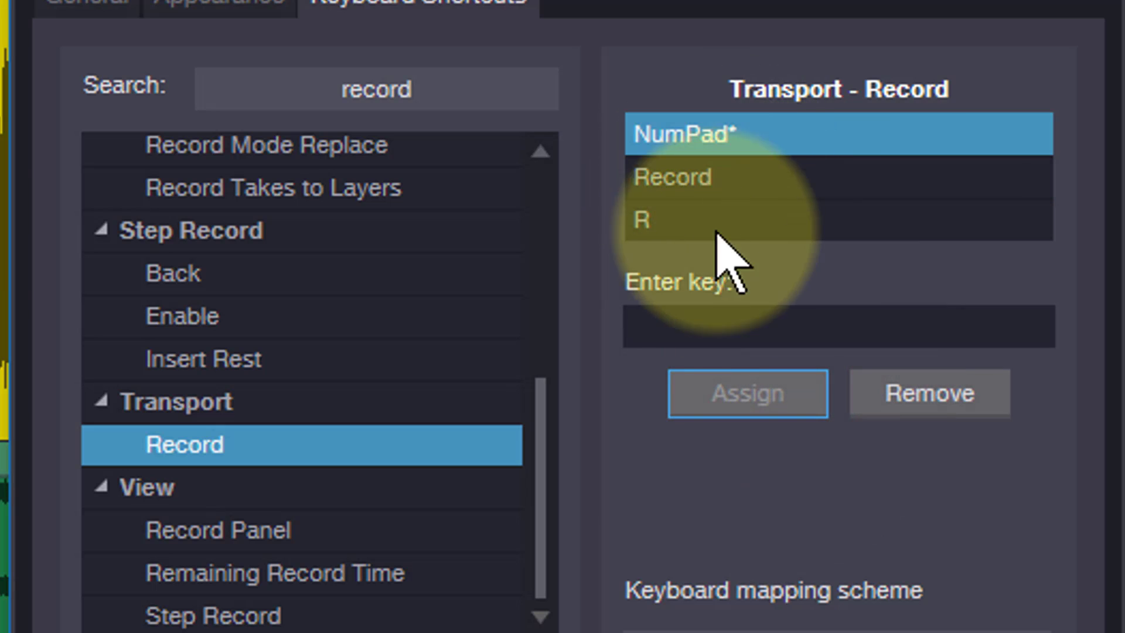
pyautogui.click(738, 326)
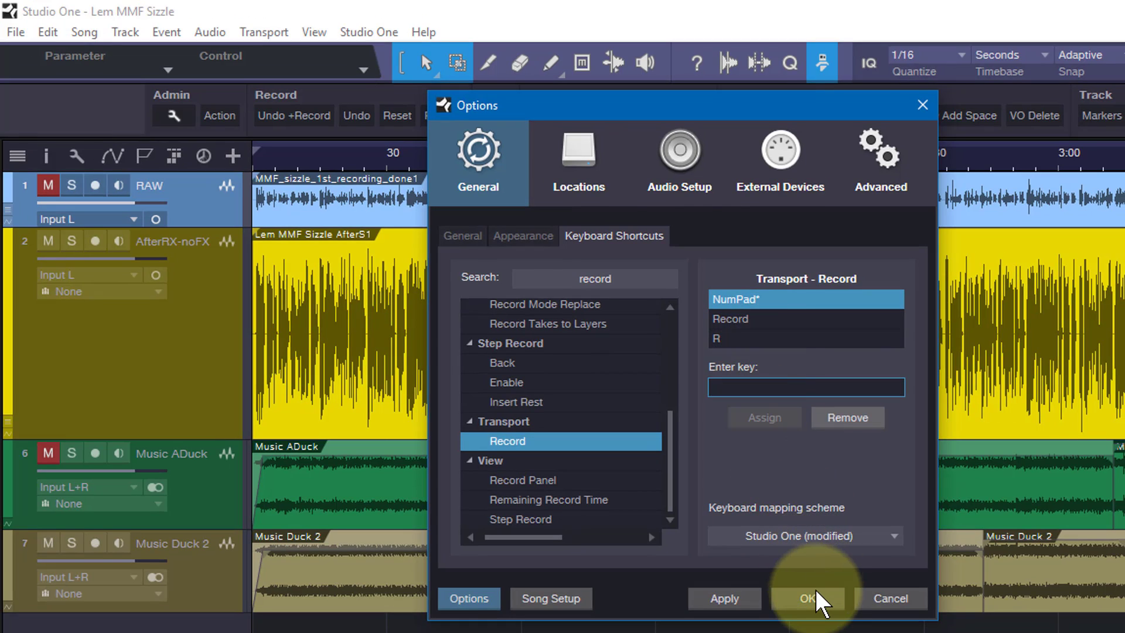
# Save and close Options, reopen Keyboard Shortcuts, and select Edit > Delete Time by searching 'dele'.
pyautogui.click(817, 593)
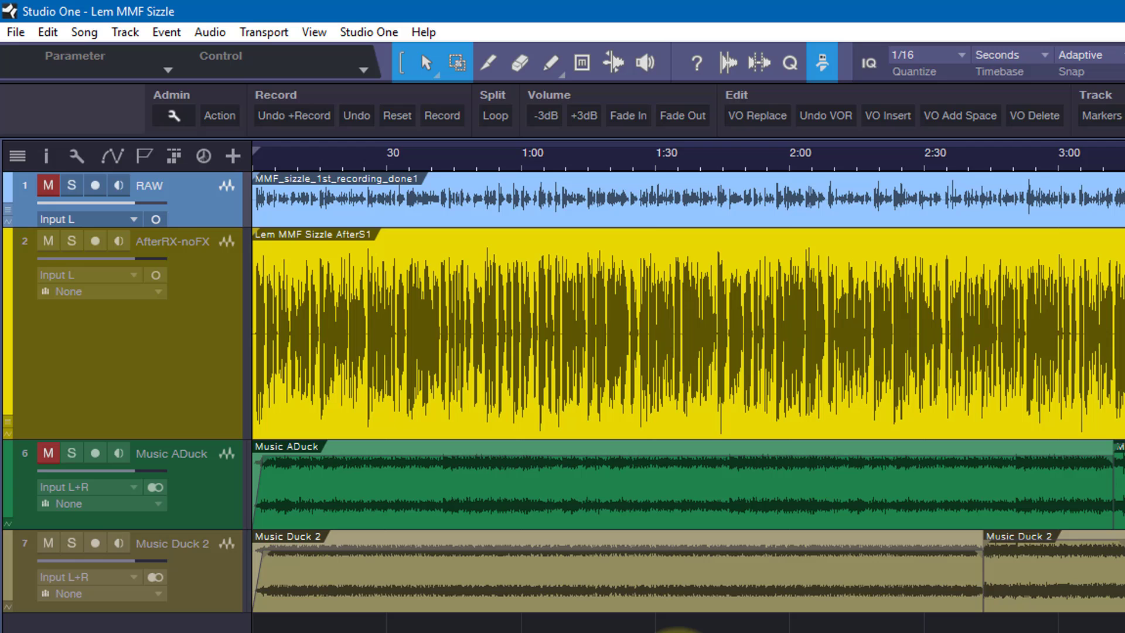
pyautogui.click(368, 33)
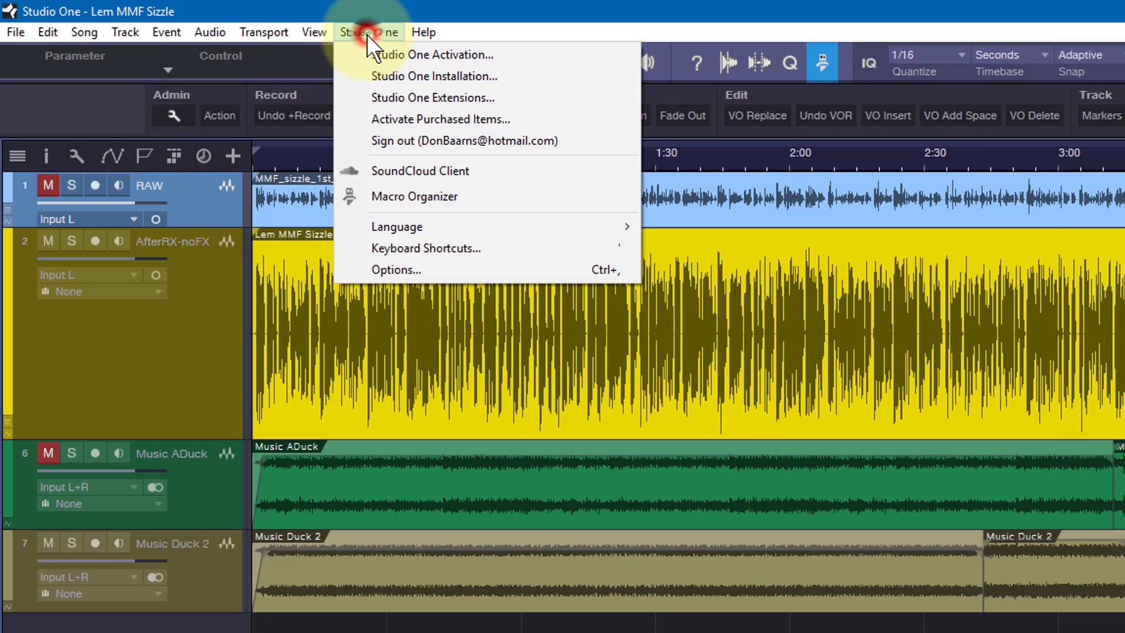
pyautogui.click(429, 249)
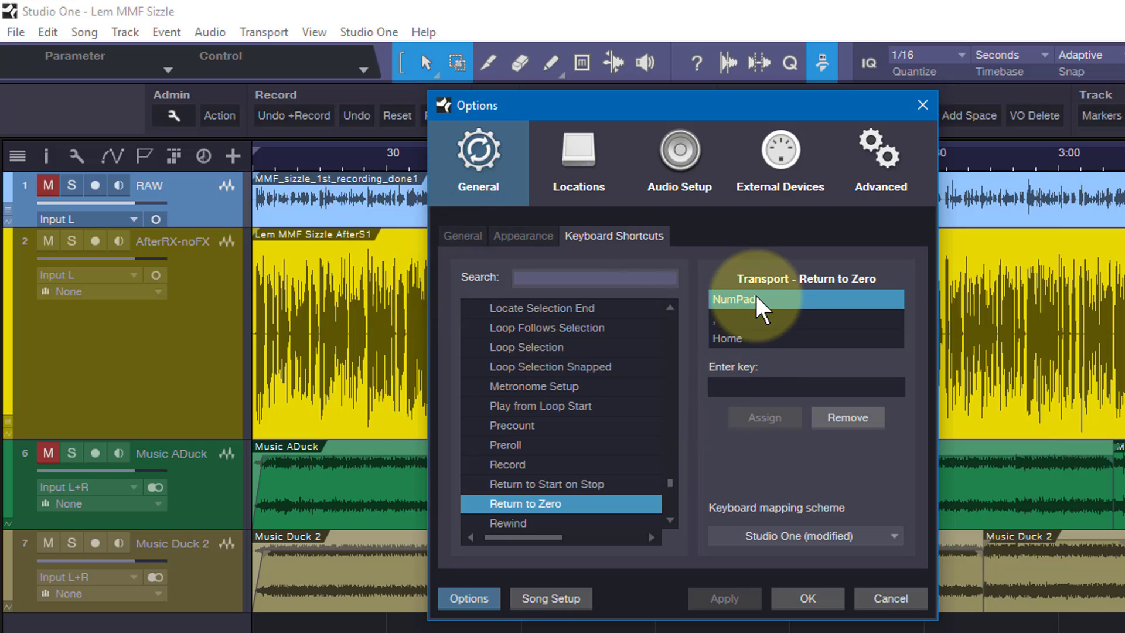
pyautogui.click(606, 275)
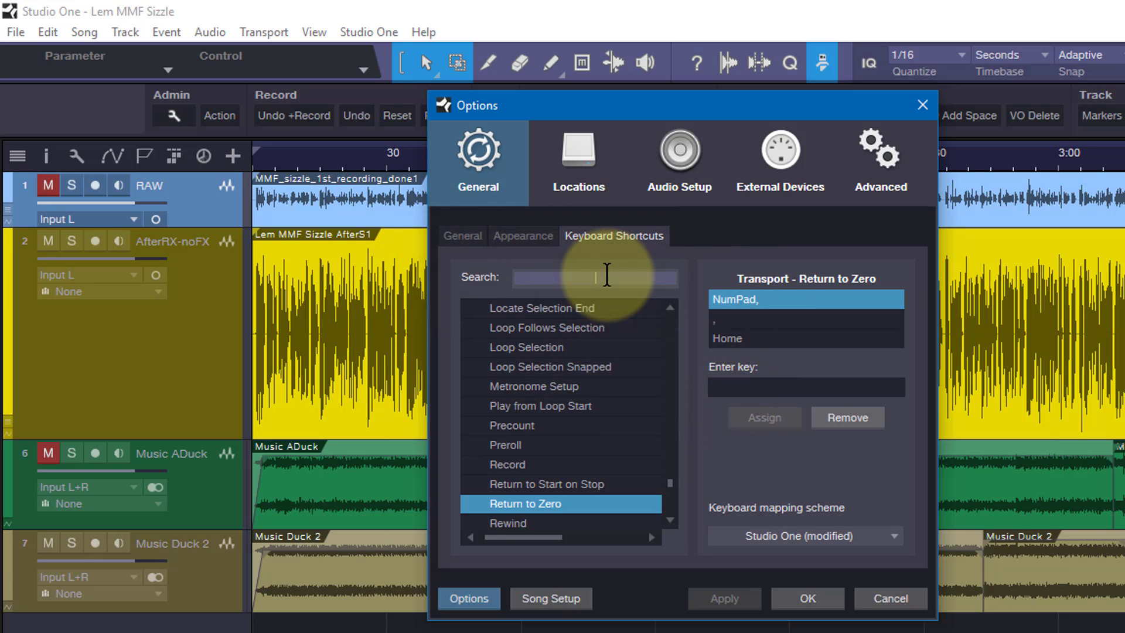
pyautogui.write('r')
pyautogui.press('BackSpace')
pyautogui.write('delete')
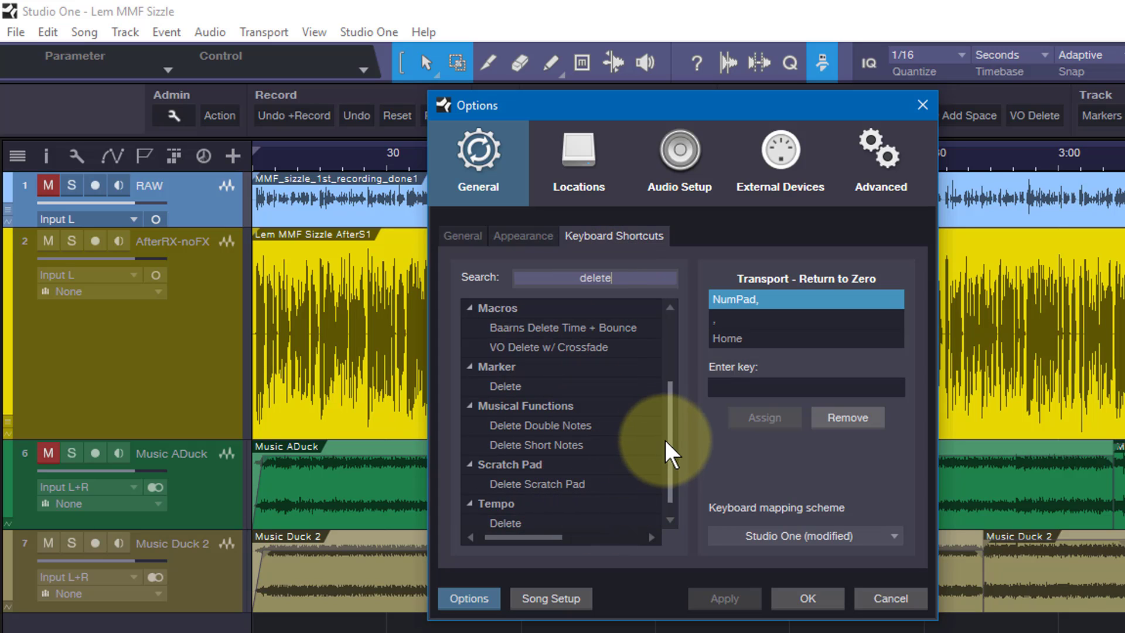
pyautogui.moveTo(670, 450); pyautogui.dragTo(676, 476)
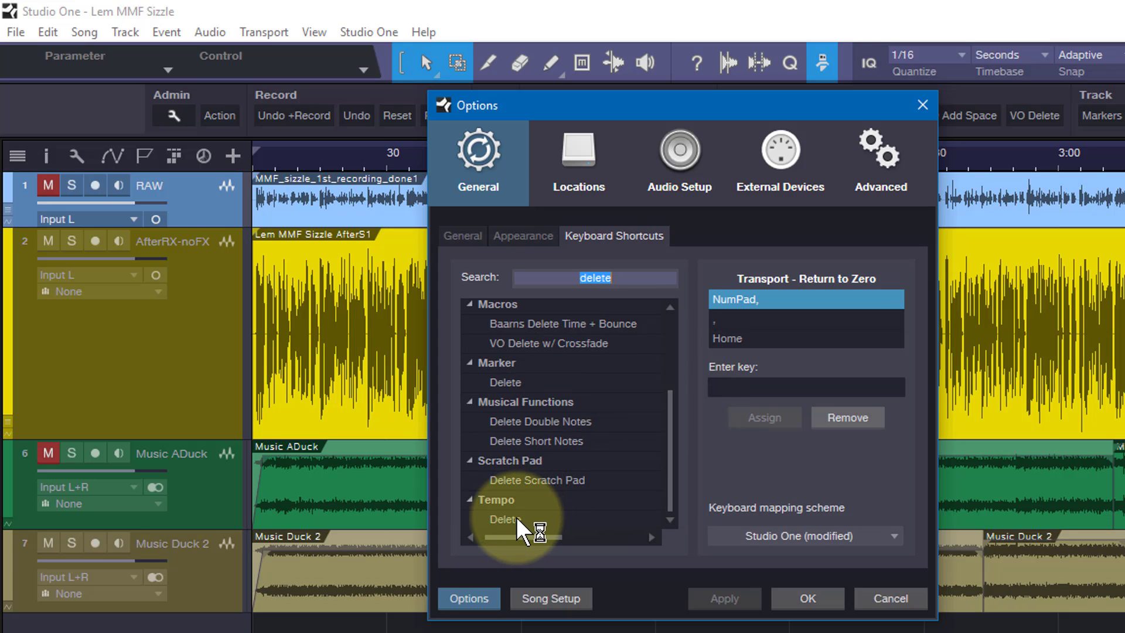
pyautogui.moveTo(666, 450); pyautogui.dragTo(673, 382)
pyautogui.click(537, 385)
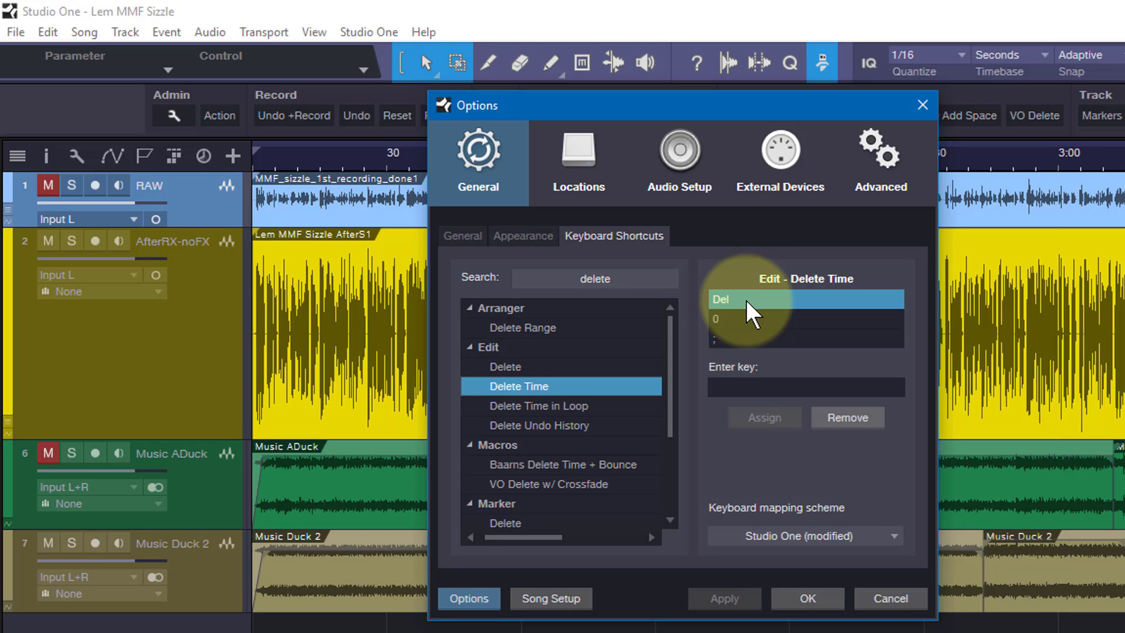
# Remove the ';' and '0' shortcuts from Delete Time, leaving only Del, and save.
pyautogui.click(742, 337)
pyautogui.click(848, 417)
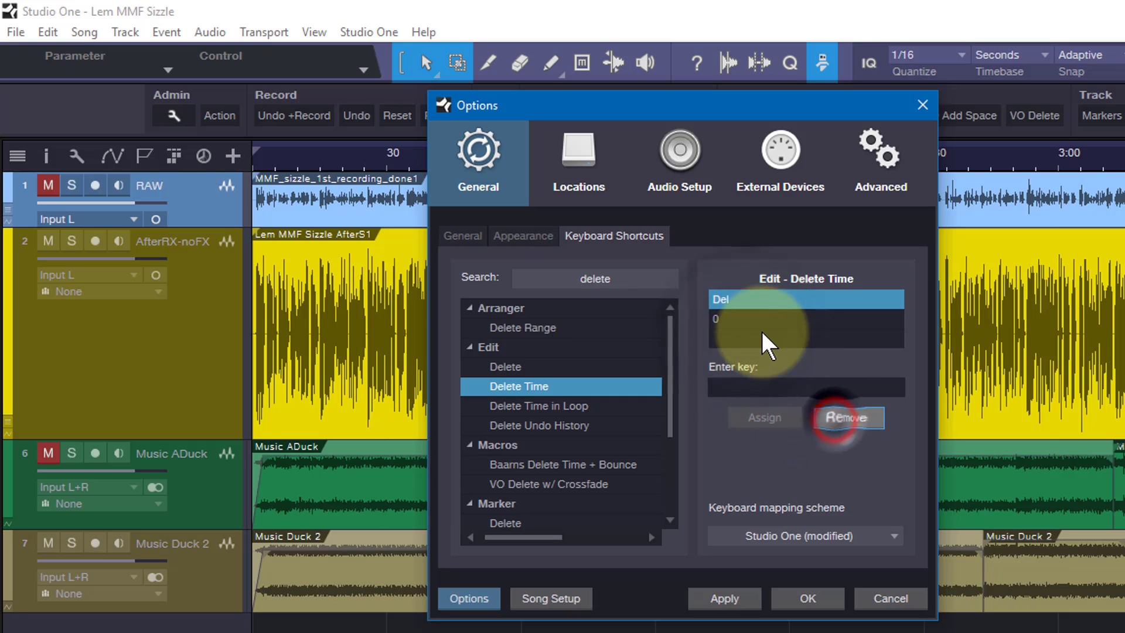
pyautogui.click(753, 318)
pyautogui.click(850, 418)
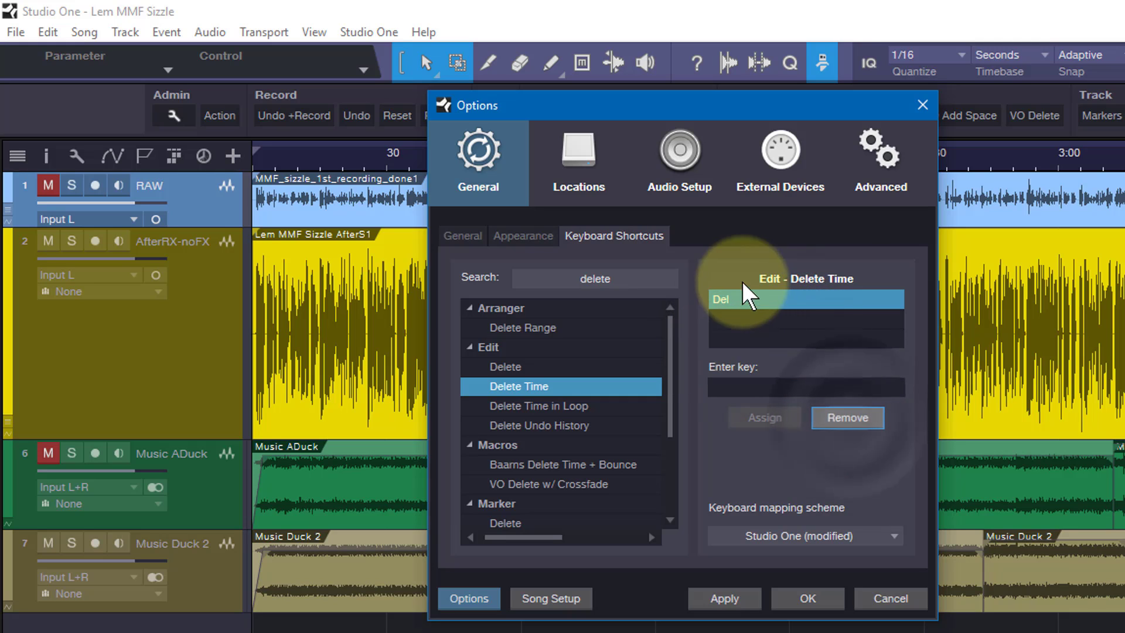
pyautogui.click(815, 598)
# Reopen Keyboard Shortcuts, search 'delete ti', select Delete Time, and enter 0, which Transport - Preroll uses.
pyautogui.click(371, 32)
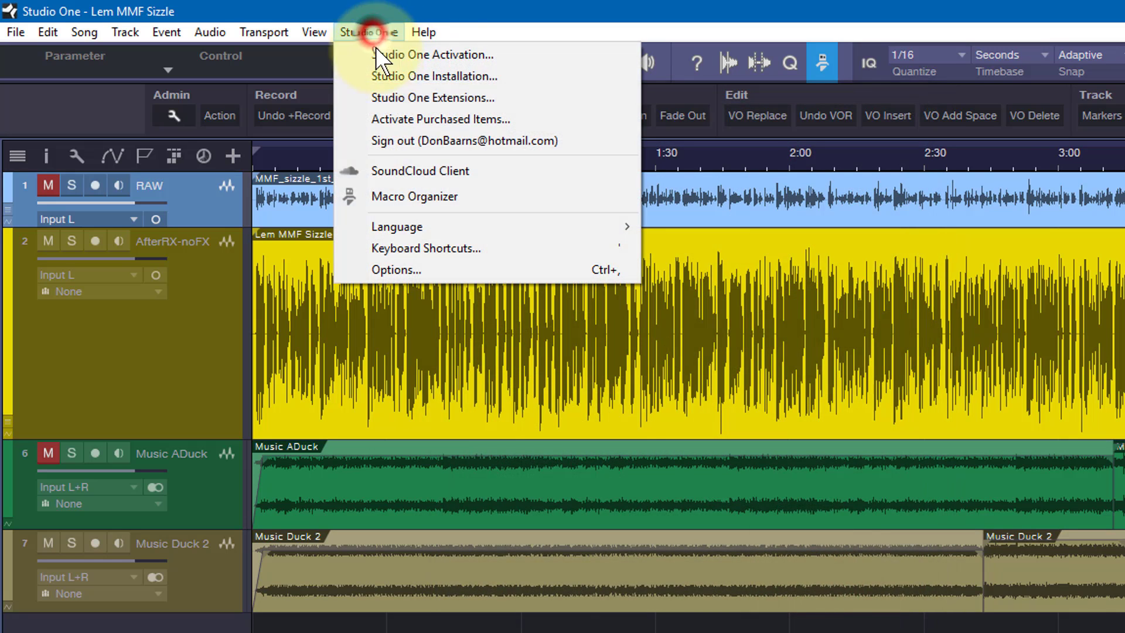
pyautogui.click(419, 247)
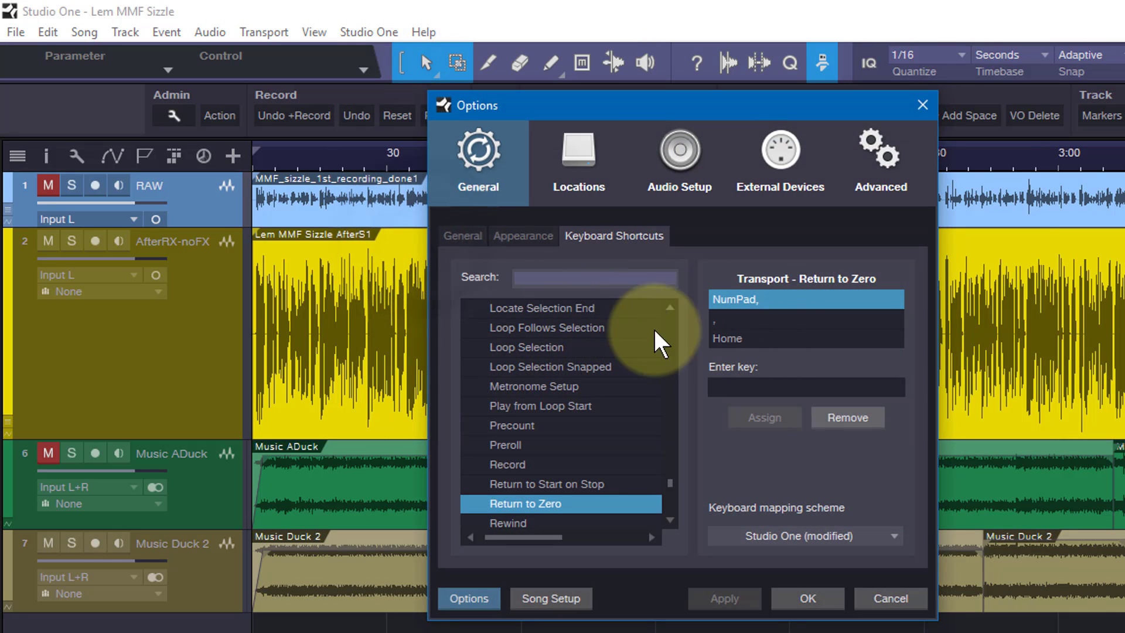
pyautogui.click(583, 277)
pyautogui.write('delet')
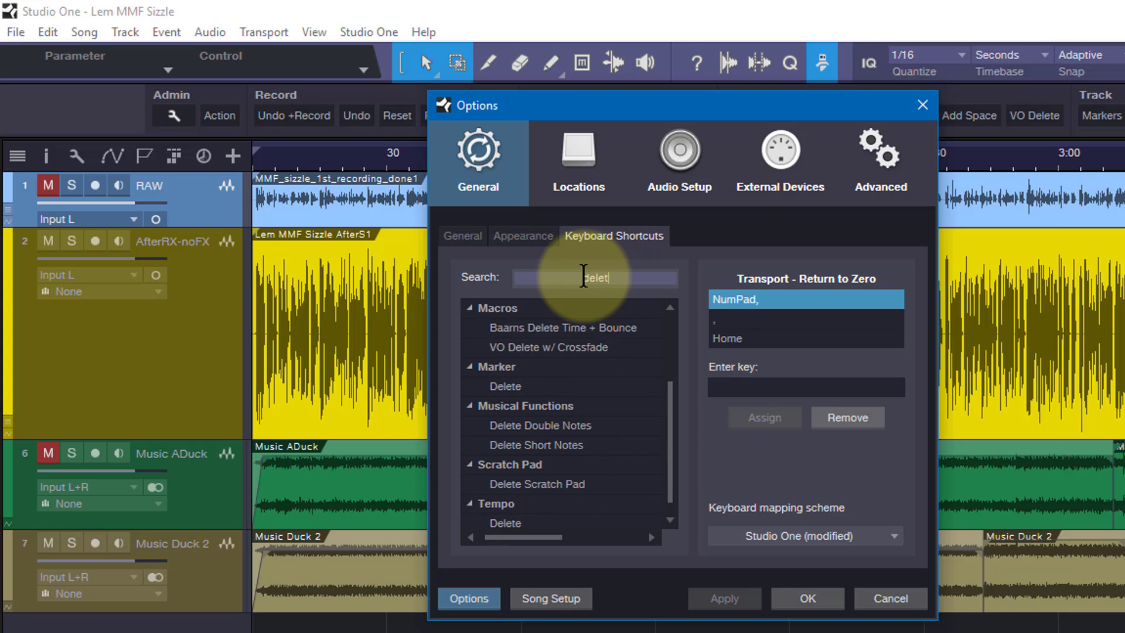
pyautogui.write('e ti')
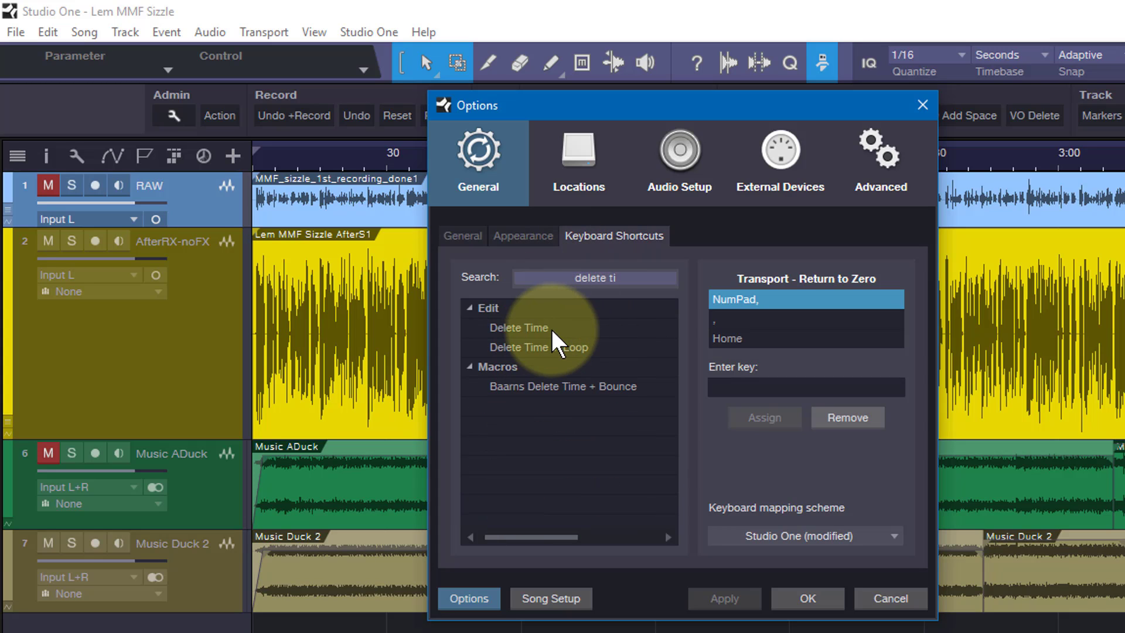
pyautogui.click(551, 327)
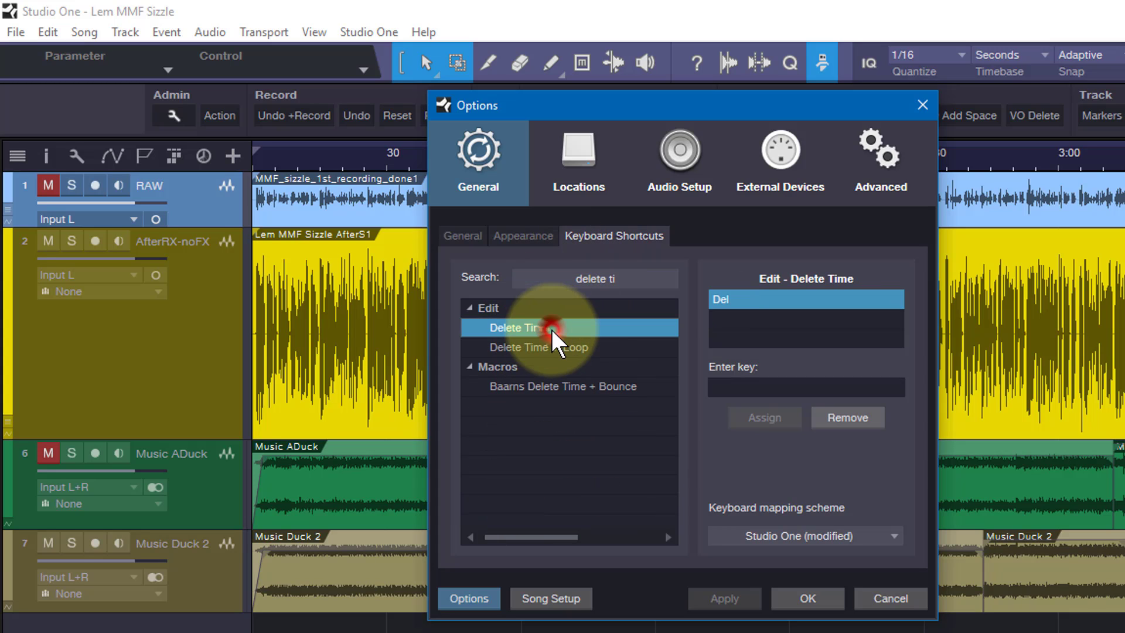
pyautogui.click(755, 330)
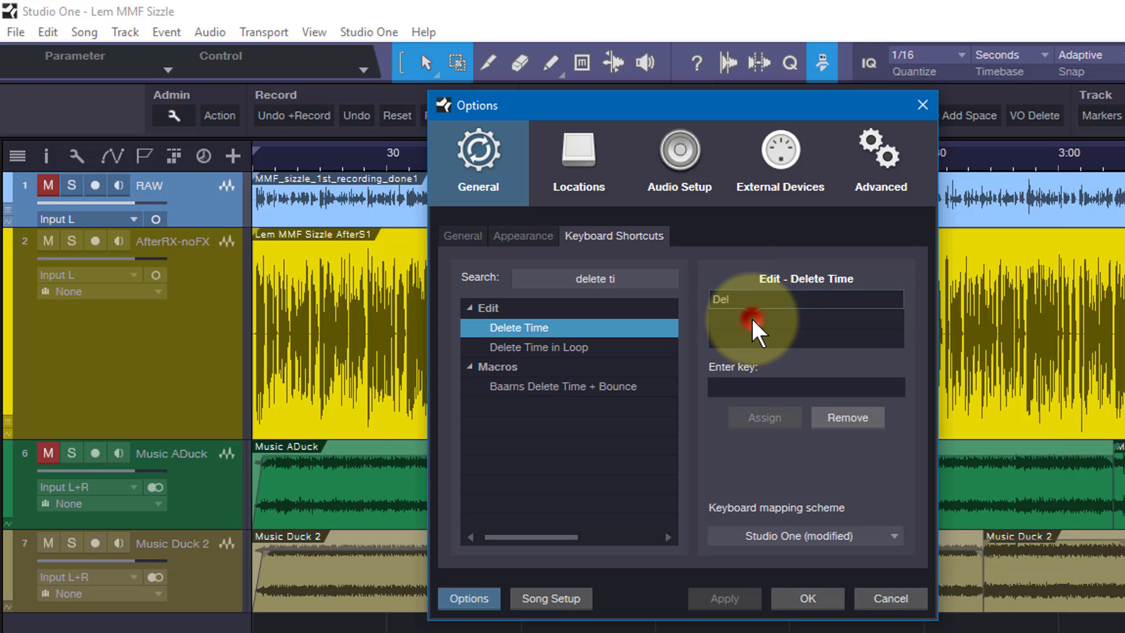
pyautogui.click(767, 388)
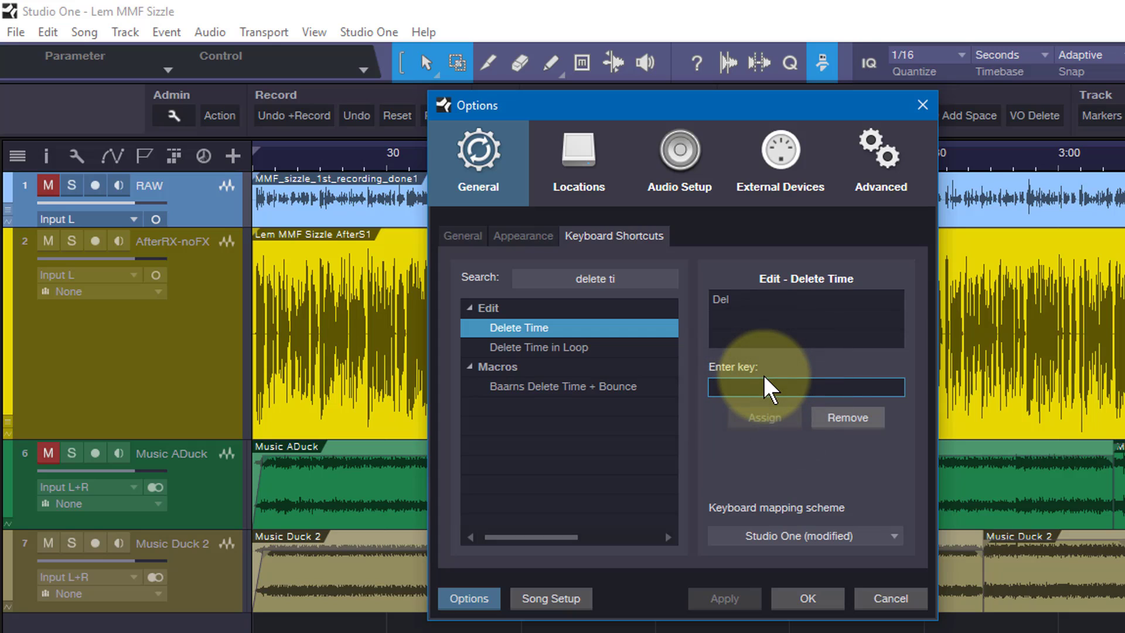
pyautogui.press('o')
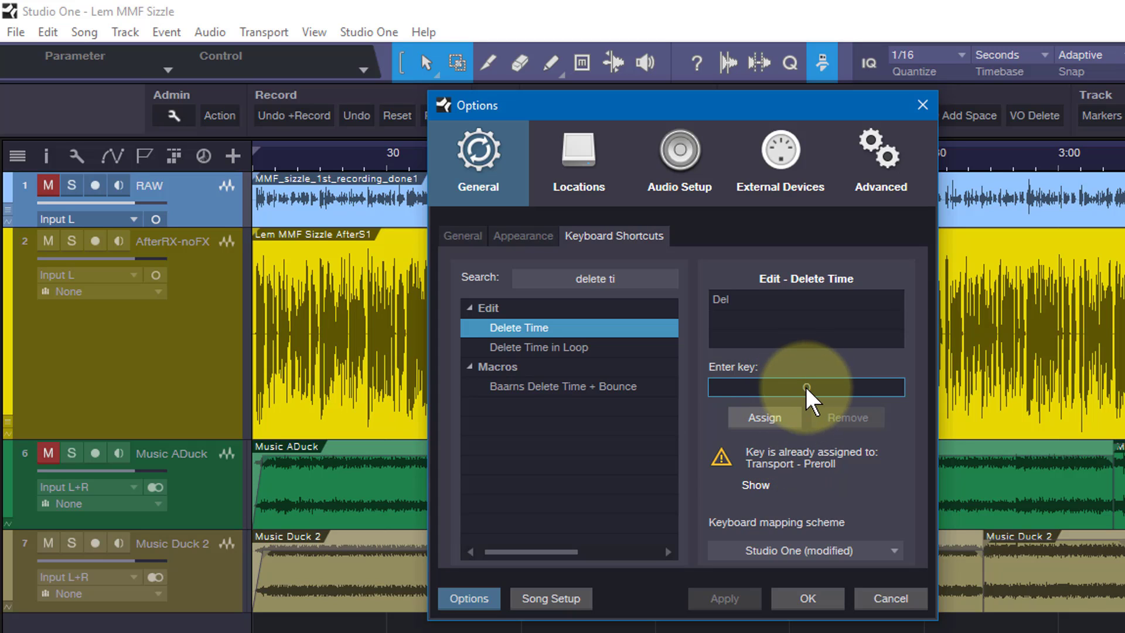
# Dismiss the Preroll conflict, assign 0 to Delete Time, then test E, flagged as Zoom In's key.
pyautogui.click(810, 452)
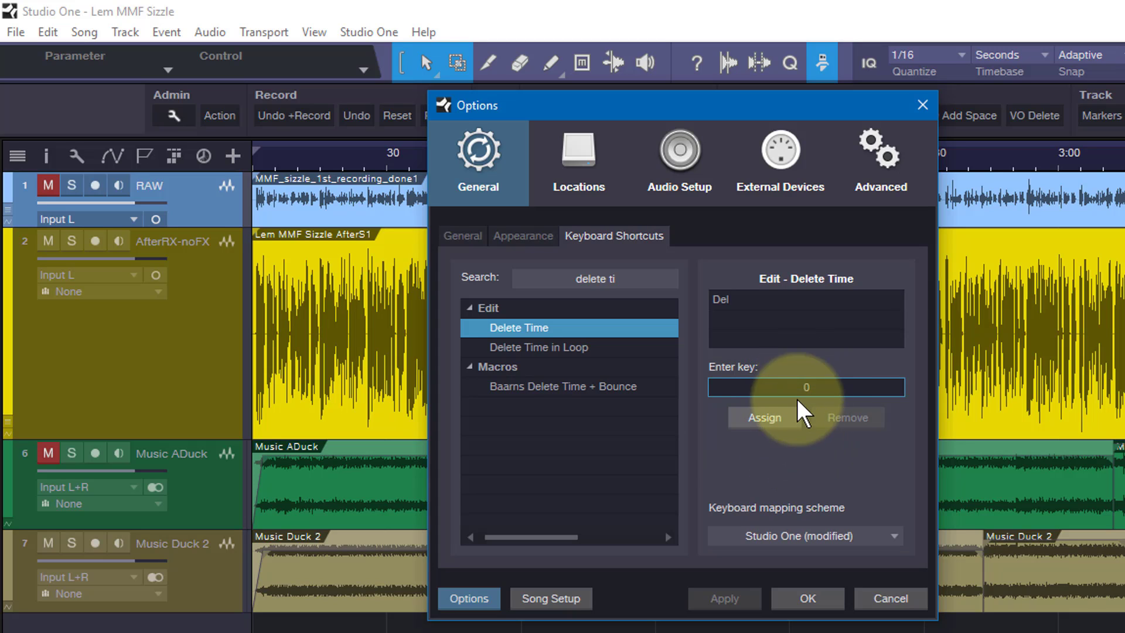
pyautogui.click(759, 418)
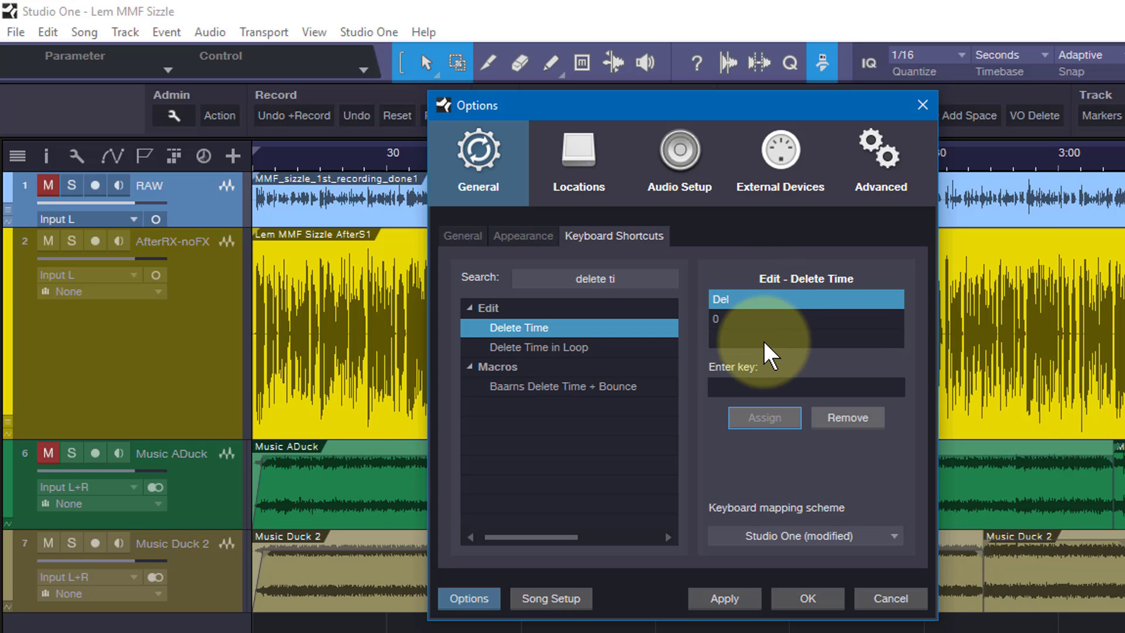
pyautogui.click(757, 319)
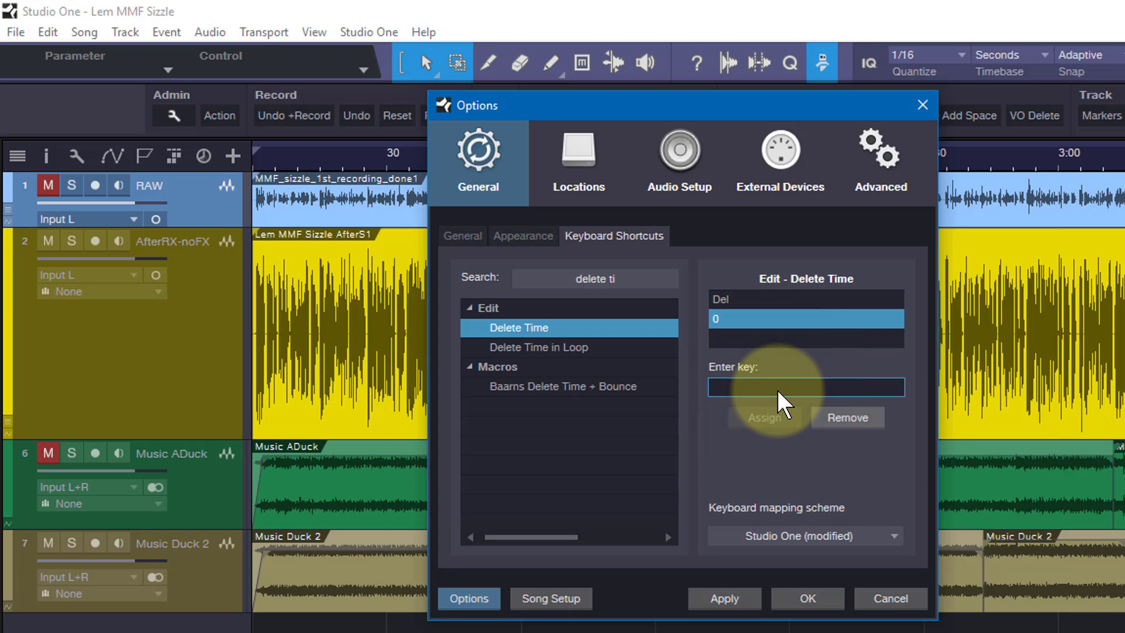
pyautogui.press('e')
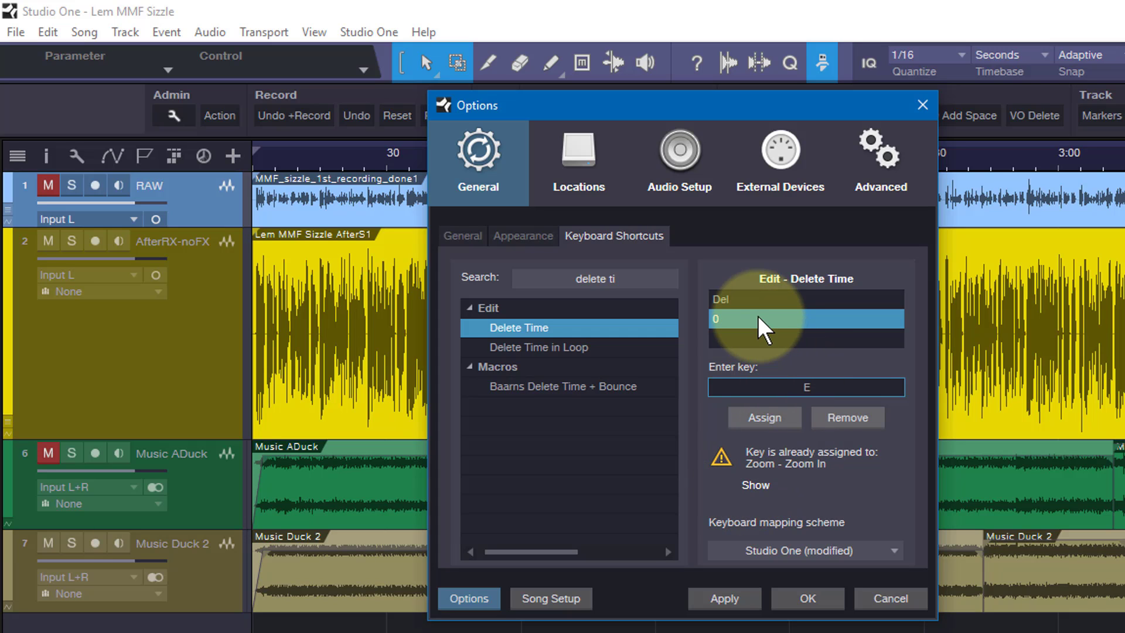
pyautogui.click(767, 345)
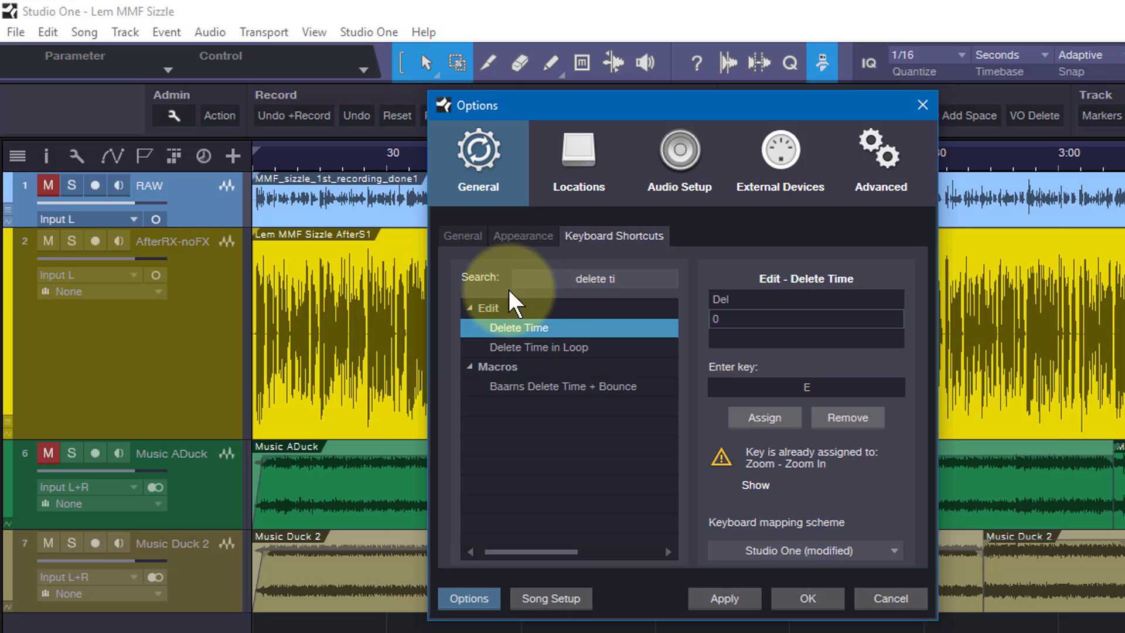
pyautogui.click(614, 277)
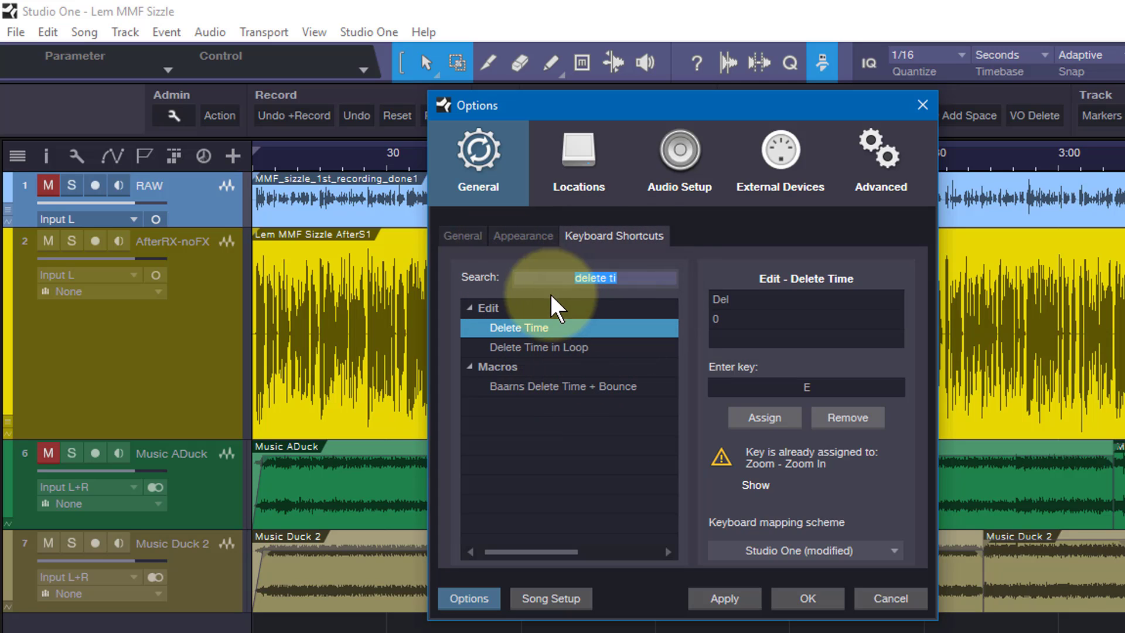
pyautogui.click(542, 387)
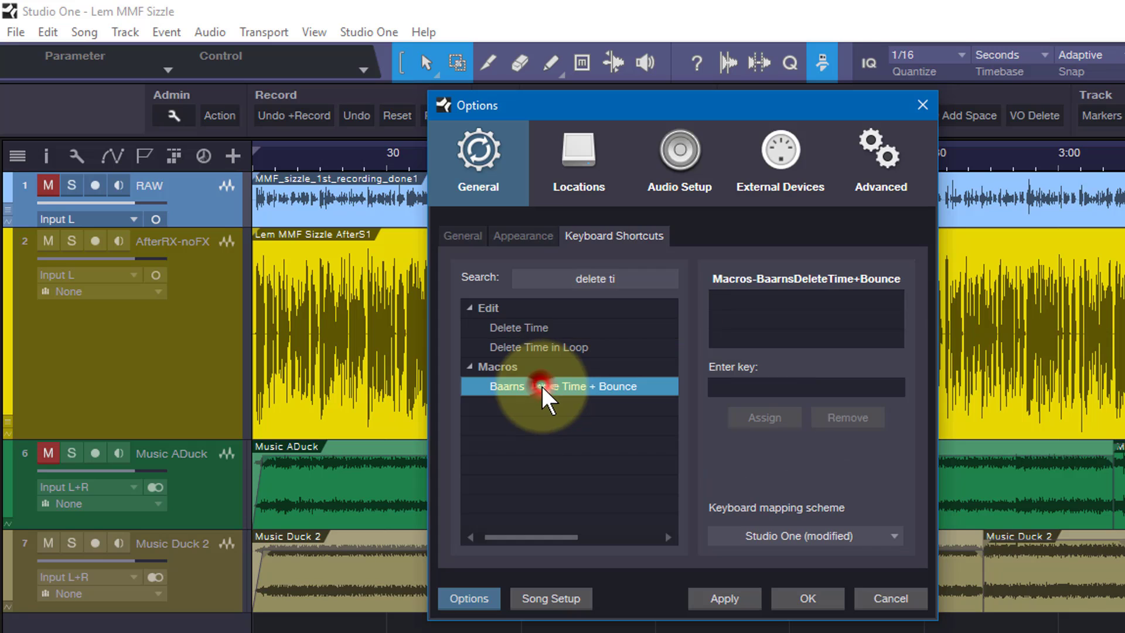
pyautogui.click(742, 300)
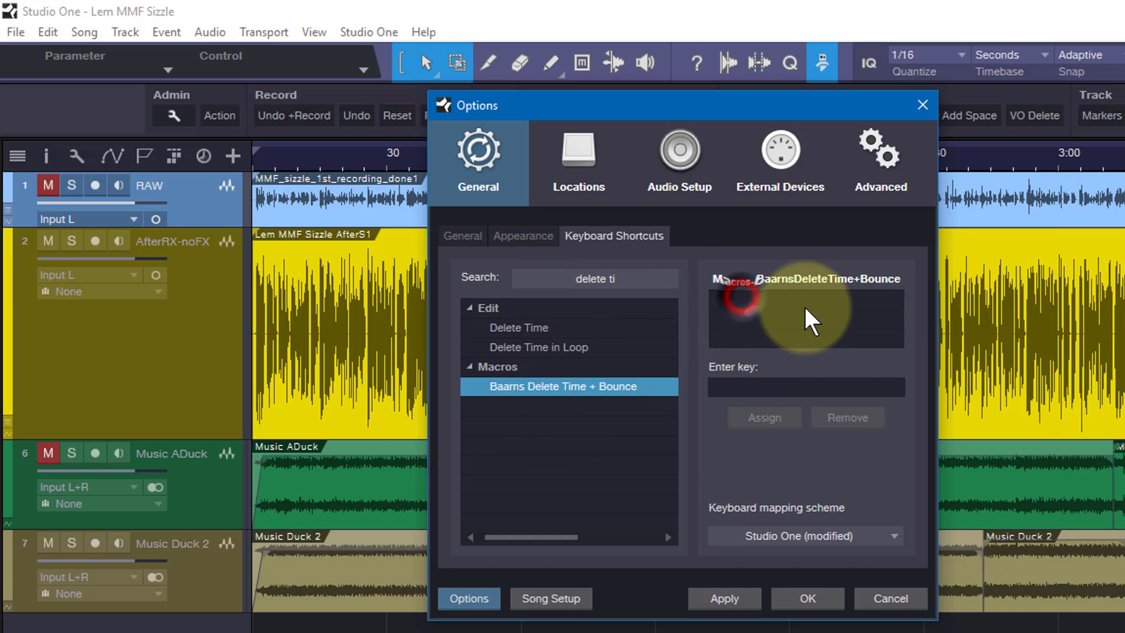
pyautogui.click(791, 390)
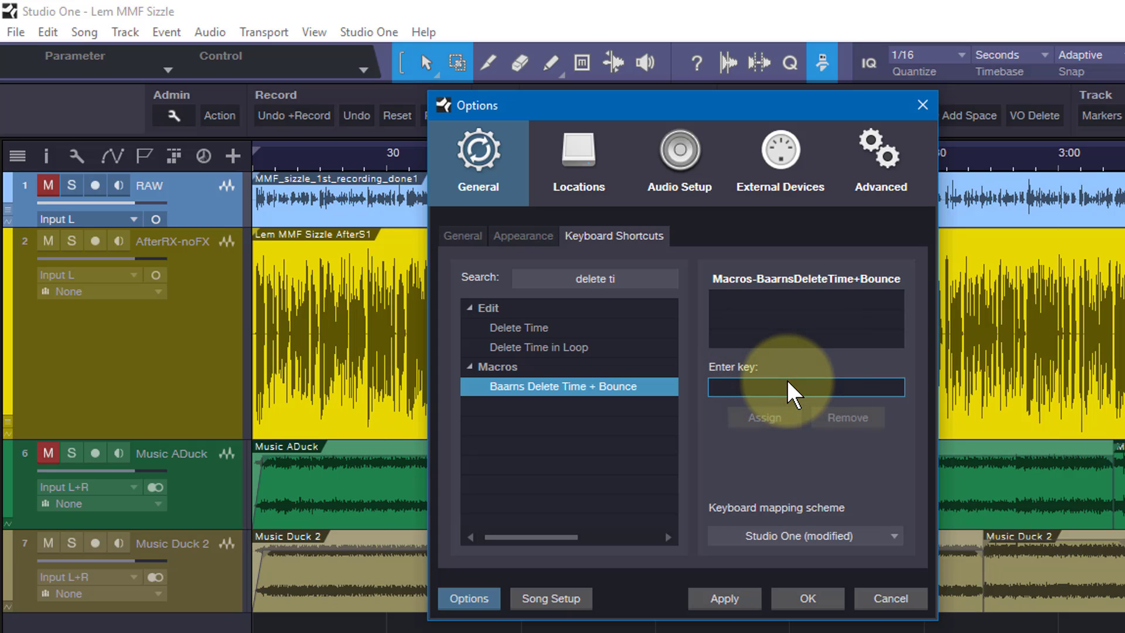
pyautogui.press('y')
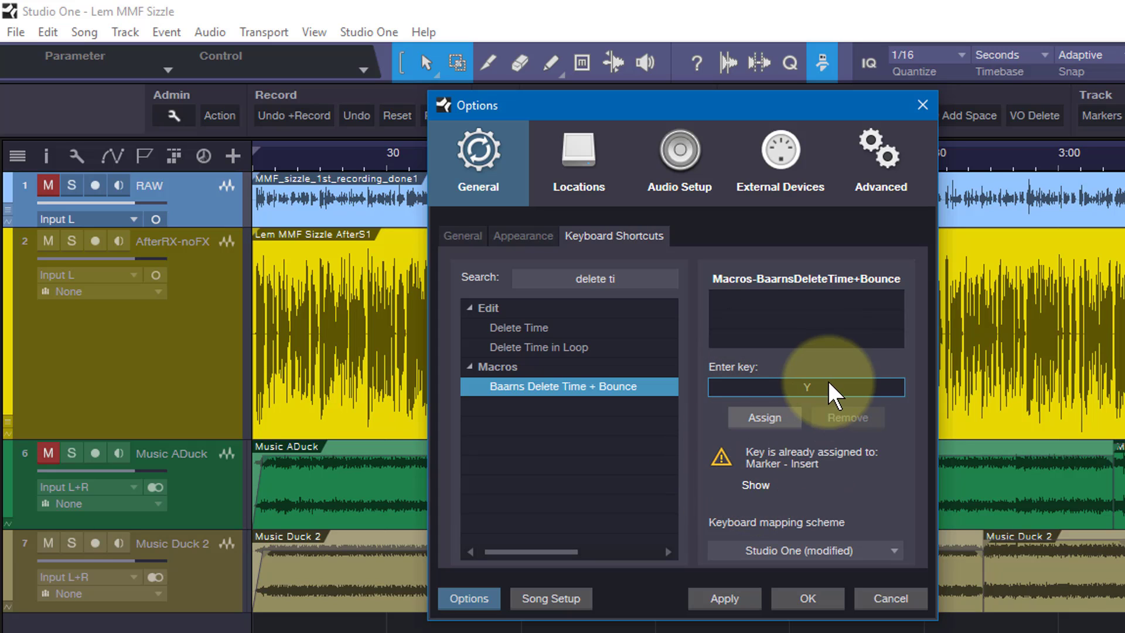